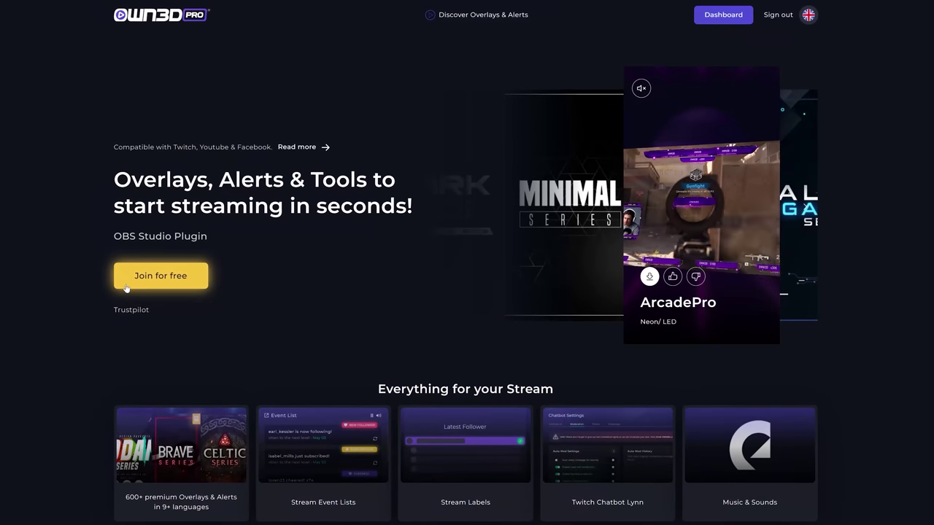
Join OWN3D Pro for free and view the chatbot's Timers and Giveaways settings.
left_click(124, 288)
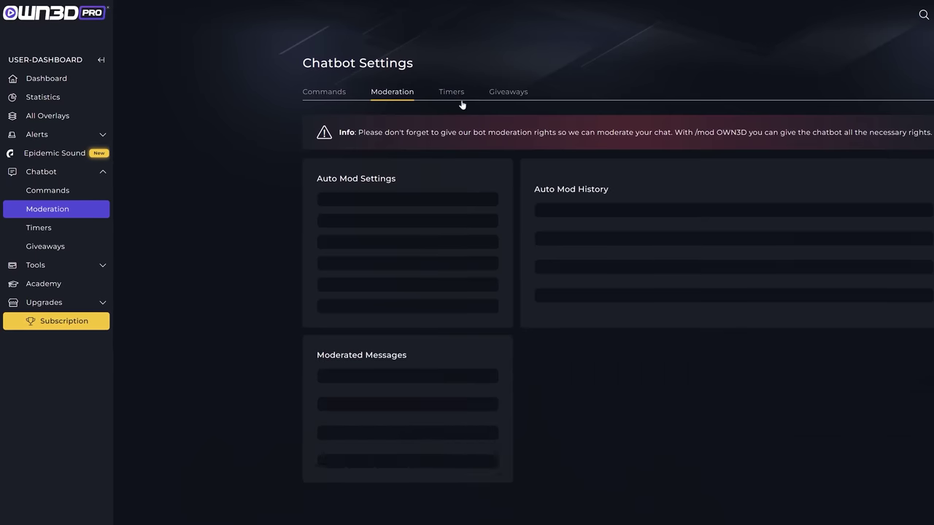
left_click(450, 92)
left_click(519, 97)
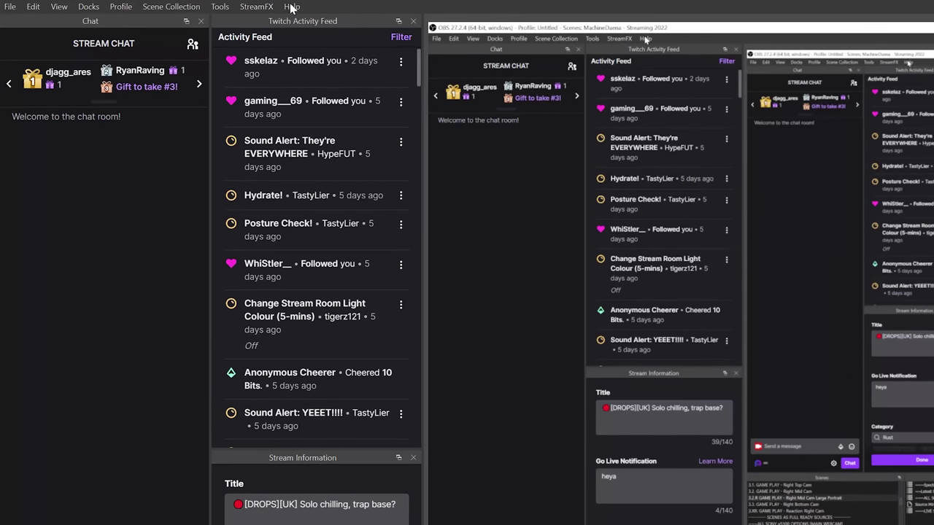
Check the OBS version, 27.2.4 (64 bit), in Help > About.
left_click(290, 7)
left_click(306, 119)
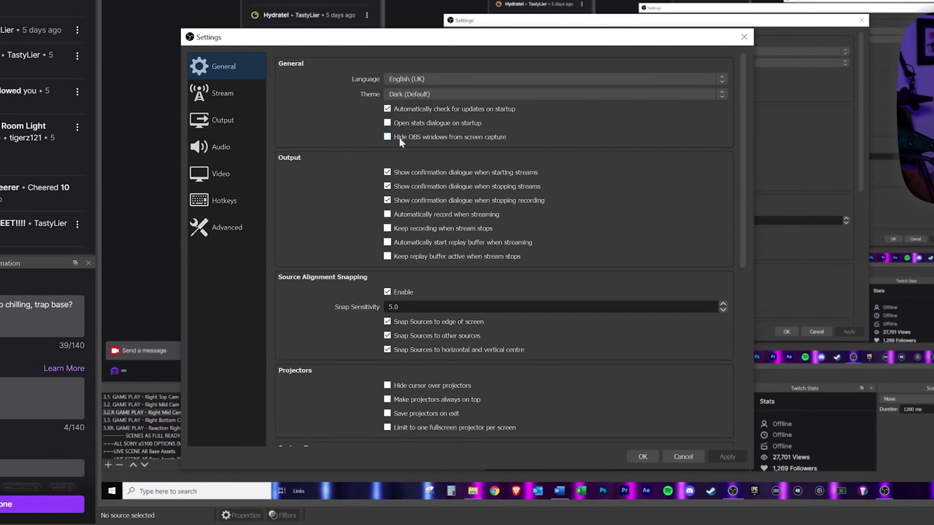
Enable 'Hide OBS windows from screen capture' in General settings and apply it.
left_click(462, 137)
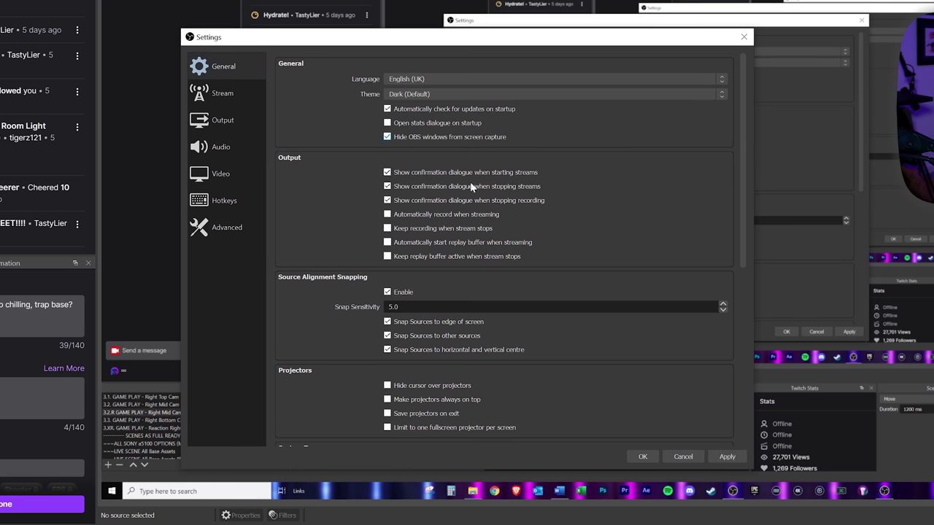
left_click(724, 457)
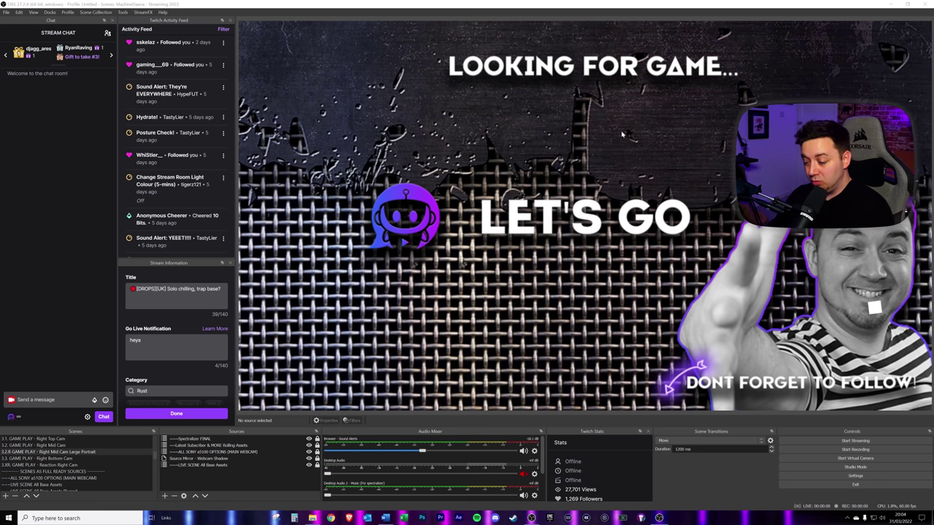
left_click(869, 477)
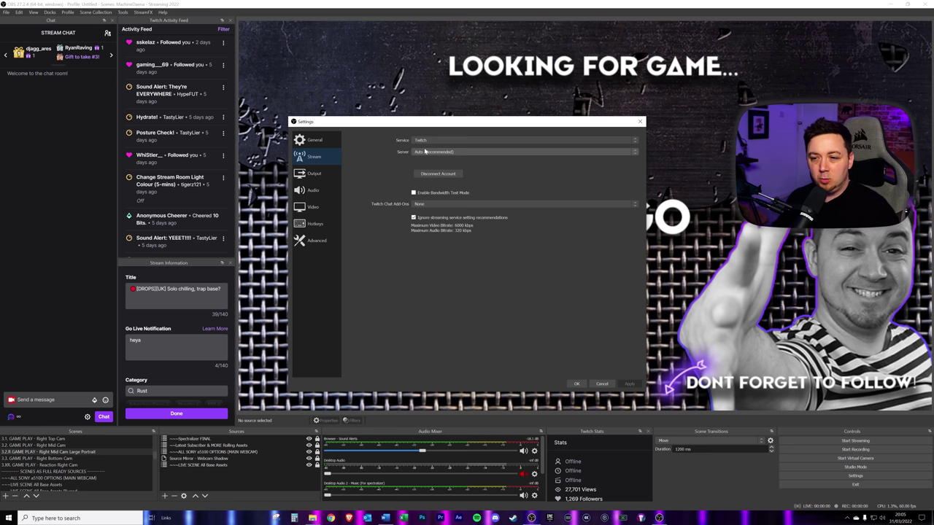
key("Escape")
left_click(163, 12)
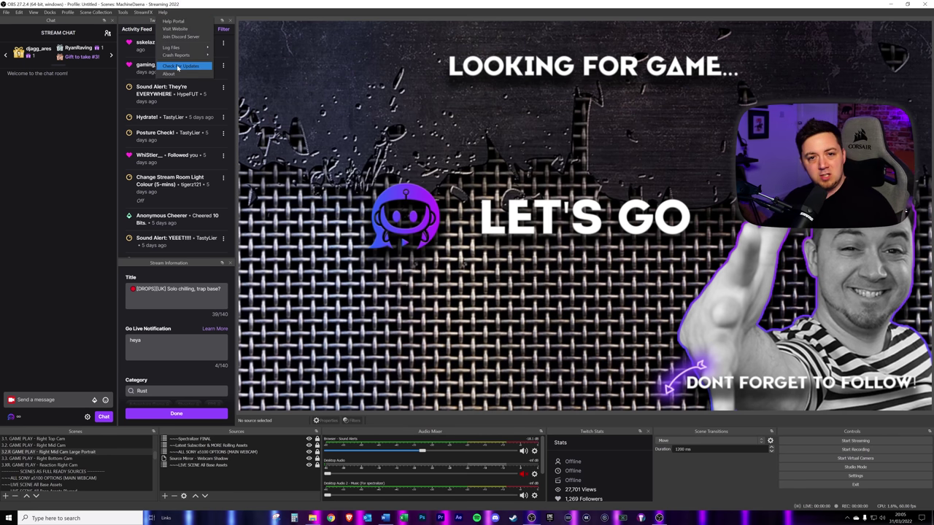
left_click(15, 188)
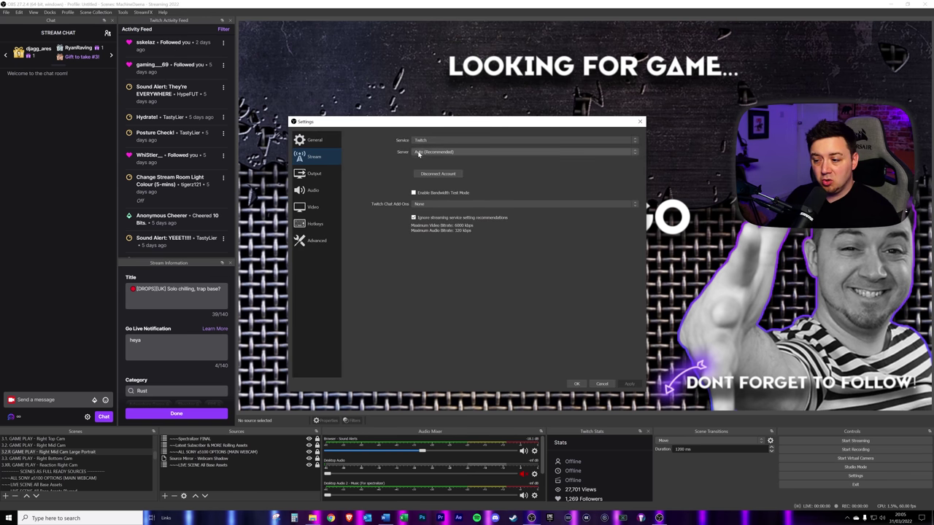
left_click(576, 384)
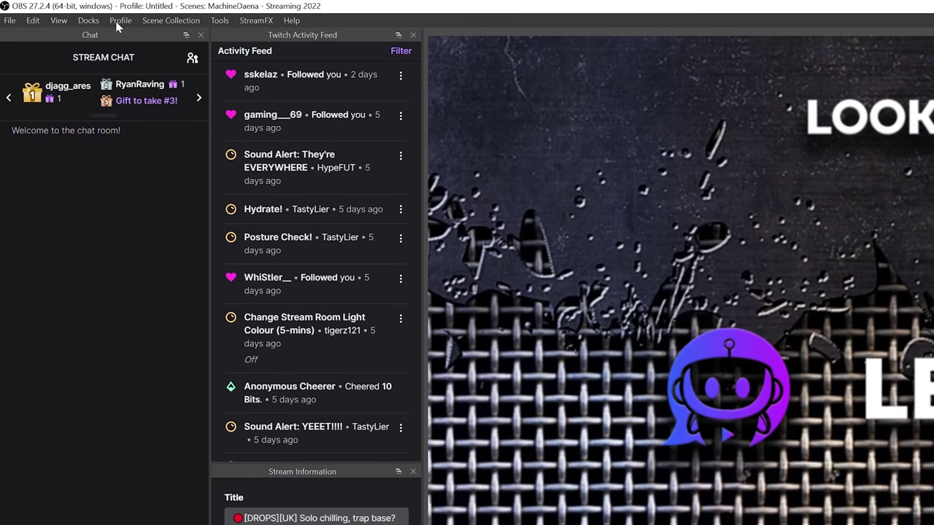
Toggle the Twitch Activity Feed dock off and on, float it, re-dock it and shorten it.
left_click(88, 21)
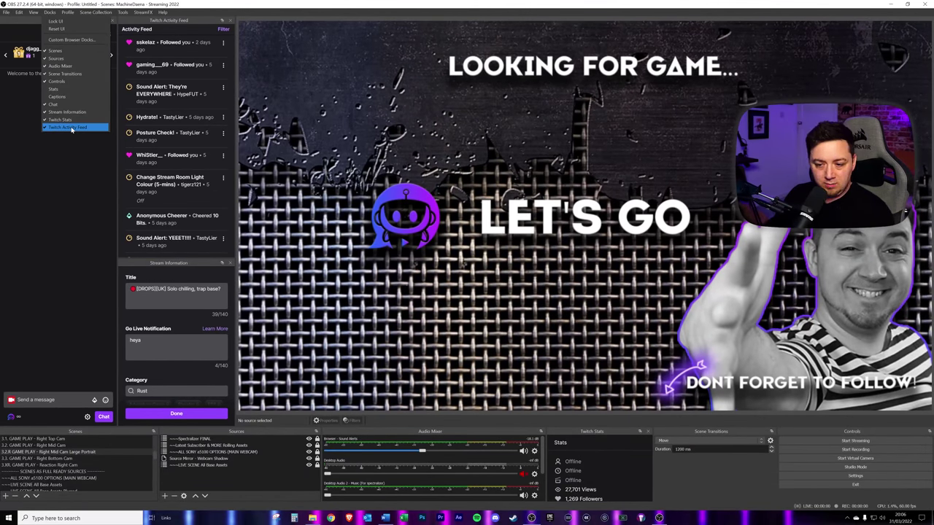
left_click(71, 127)
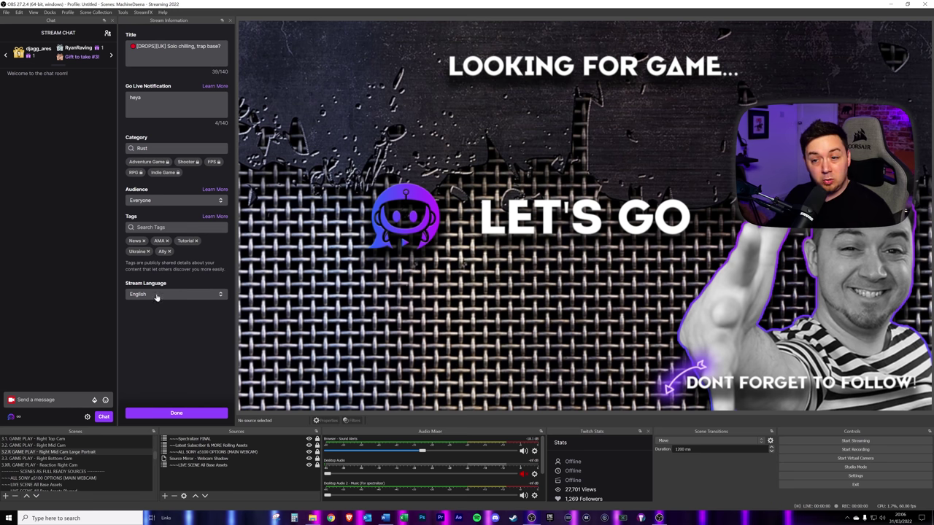
left_click(49, 13)
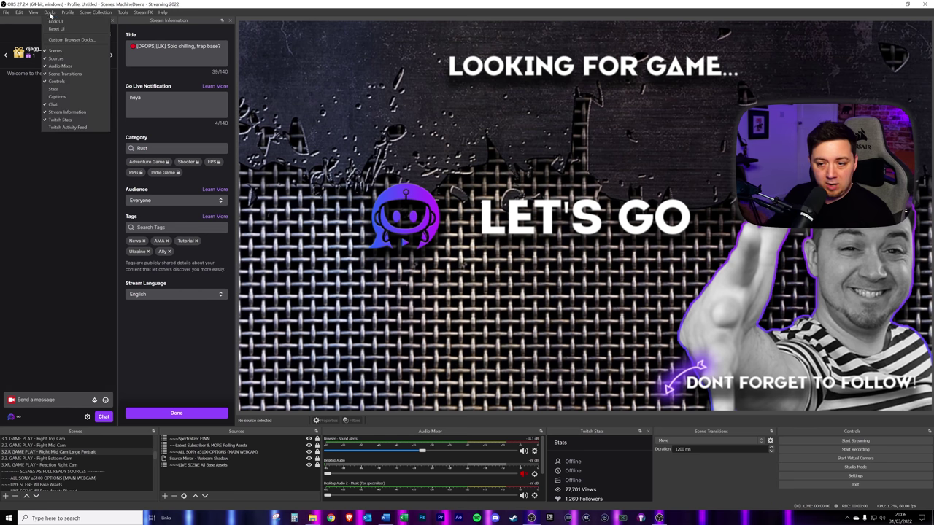
left_click(70, 128)
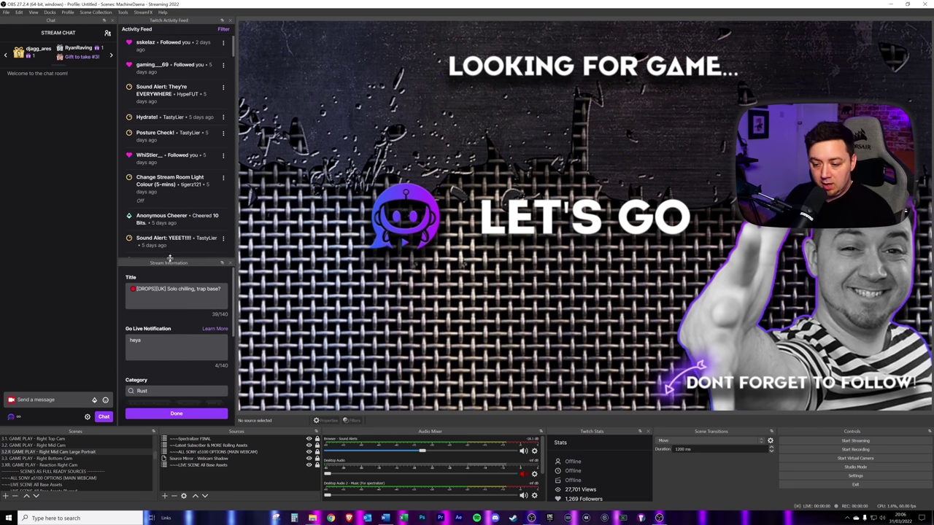
left_click_drag(167, 24, 925, 81)
left_click_drag(861, 219, 806, 219)
left_click_drag(807, 323, 793, 323)
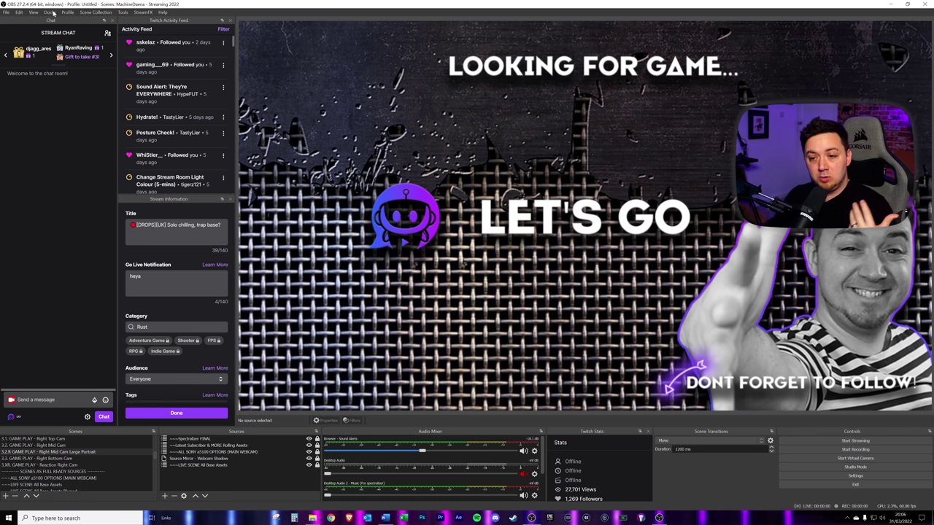
Toggle the Twitch Stats dock off and on, then move it out and back.
left_click(51, 12)
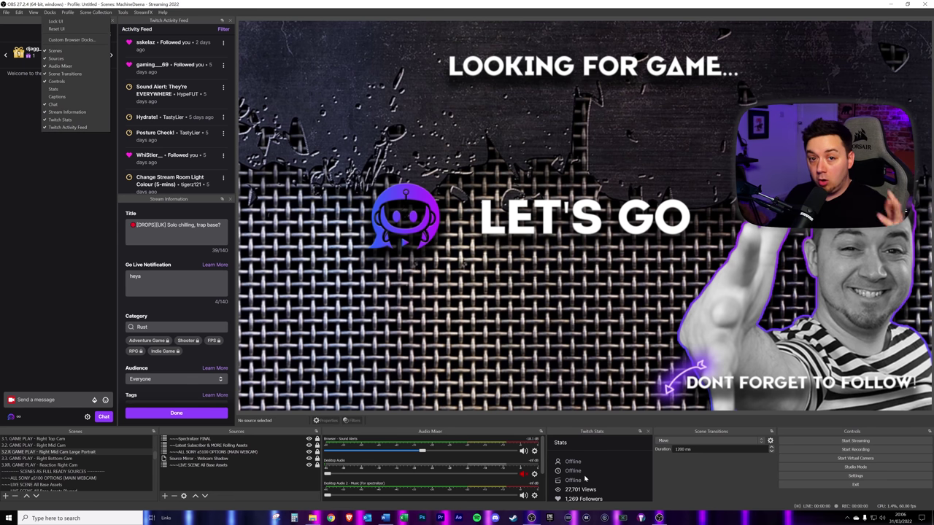
left_click(59, 119)
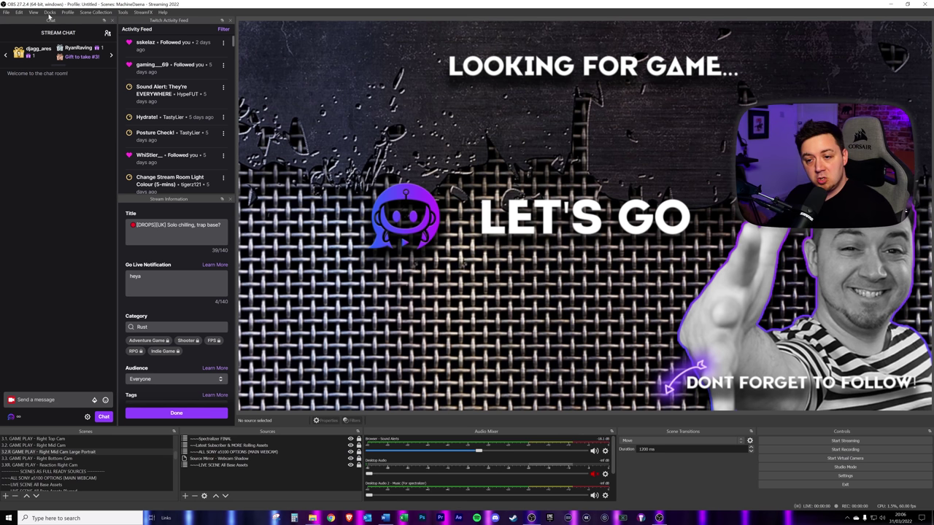
left_click(50, 13)
left_click(60, 120)
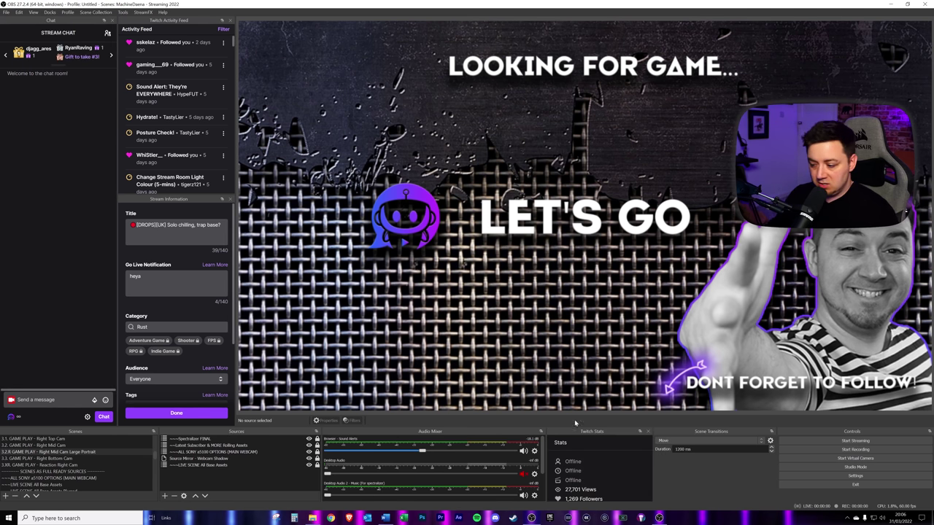
left_click_drag(604, 434, 571, 452)
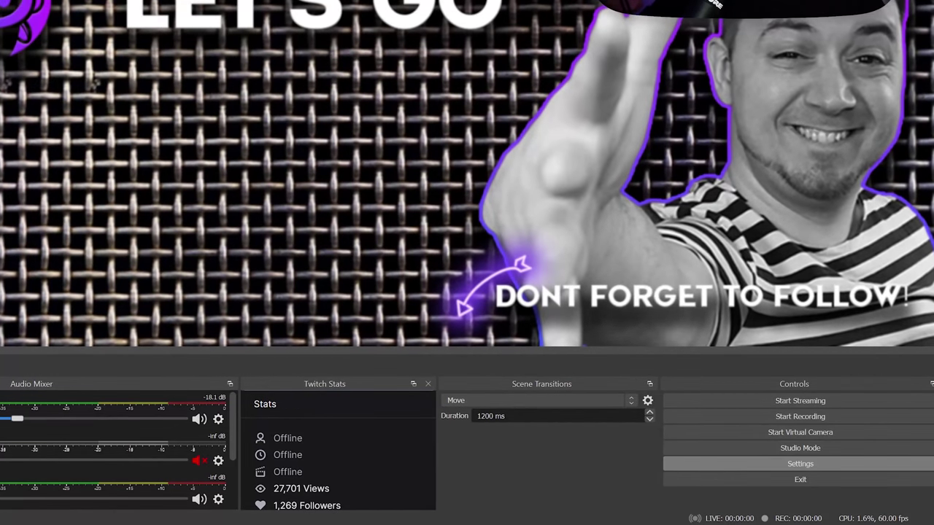
Show the Hotkeys page of OBS Settings from the Controls dock.
left_click(800, 464)
left_click(188, 211)
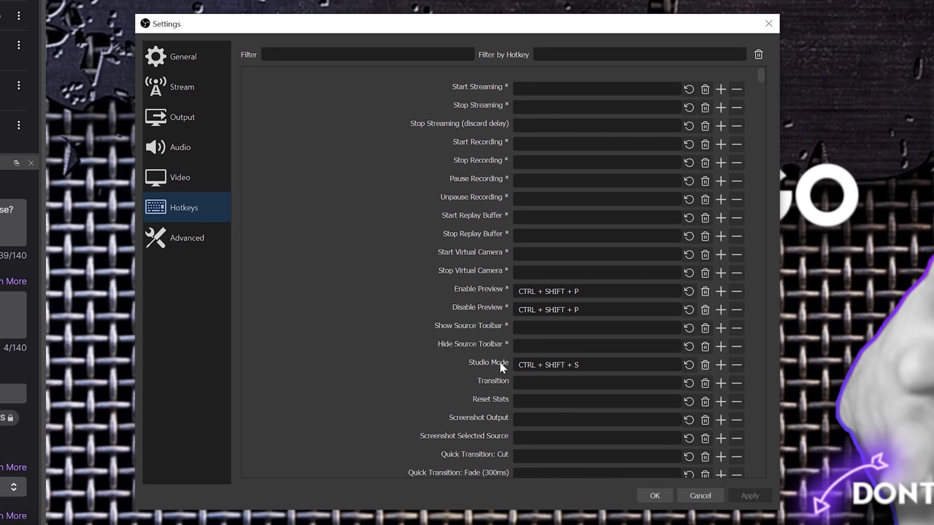
Save the Ctrl+Shift+S Studio Mode hotkey and close Settings with OK.
left_click(654, 496)
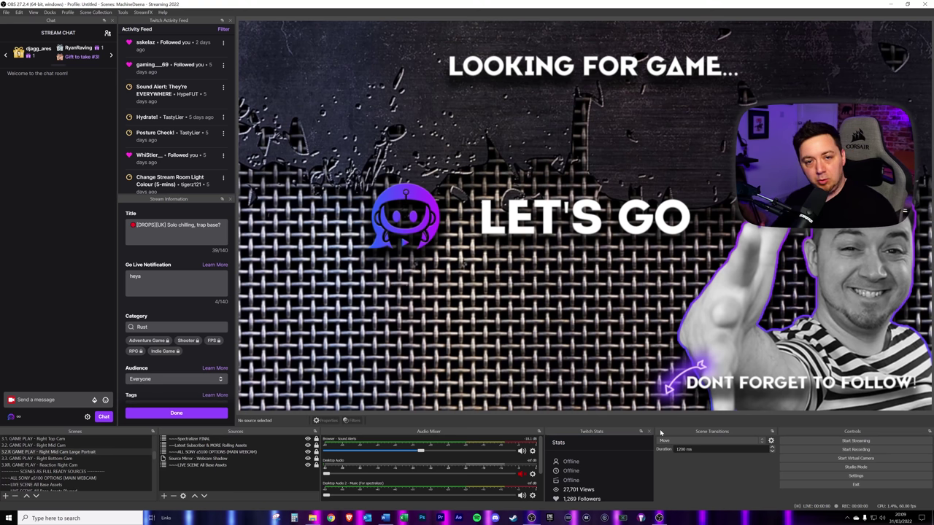
key("F12")
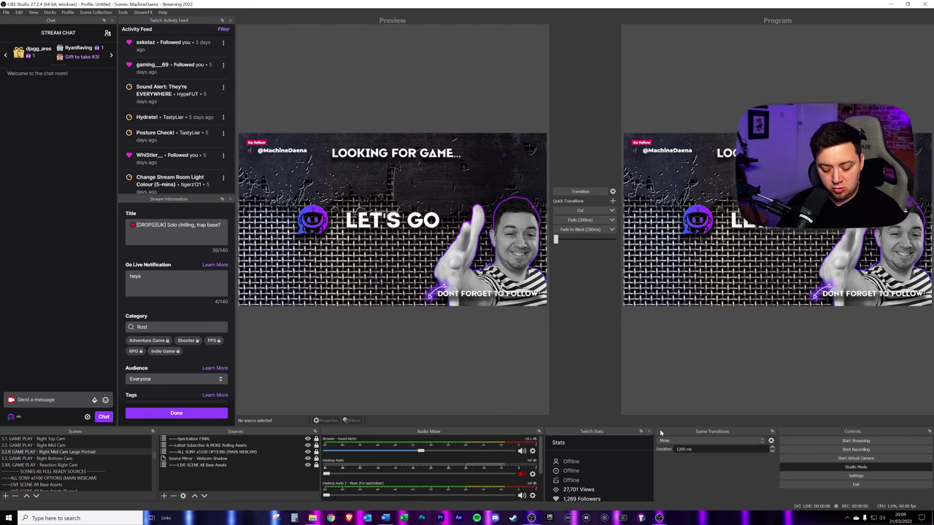
key("F12")
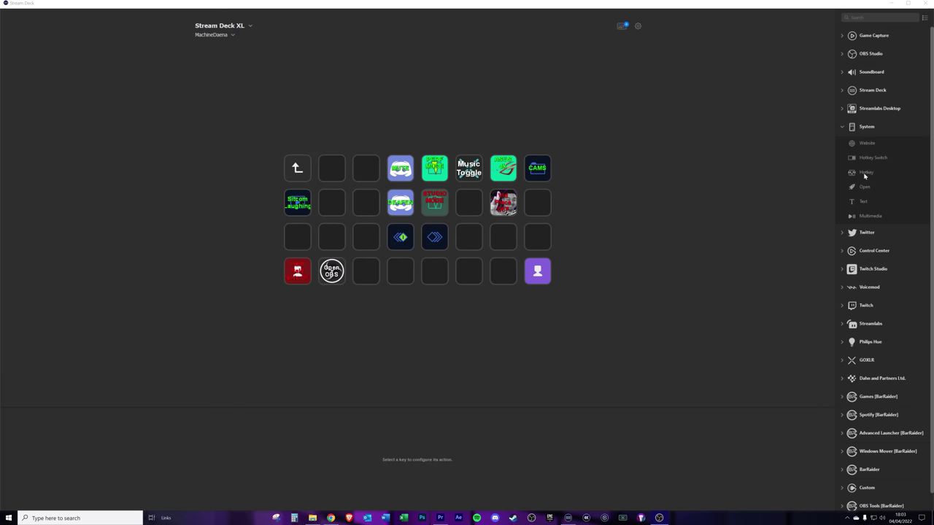
Add a System Hotkey action sending Ctrl+Shift+S to an empty second-row key, titled 'Studio Mode'.
left_click_drag(868, 177, 459, 210)
left_click(427, 454)
key("ctrl+shift+s")
triple_click(429, 440)
type("Studio Mod")
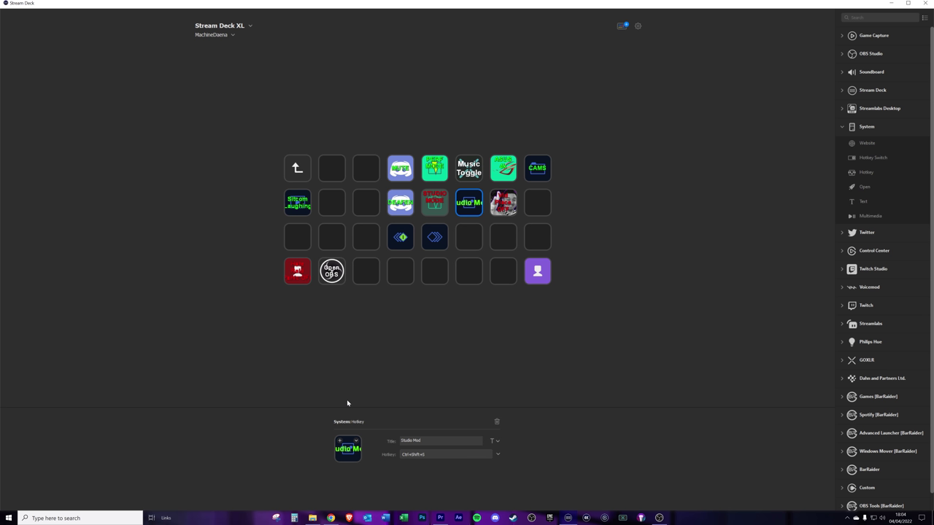
type("e")
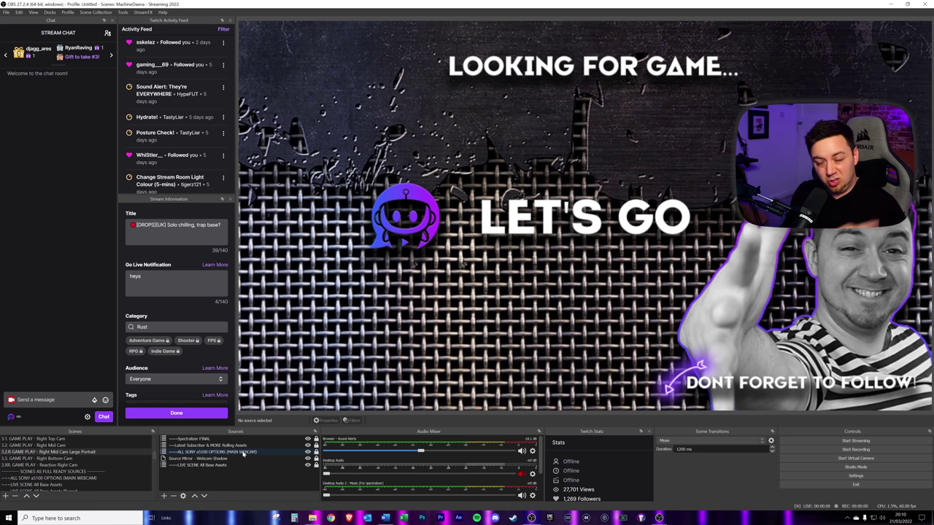
scroll(44, 463, "down", 5)
left_click(42, 471)
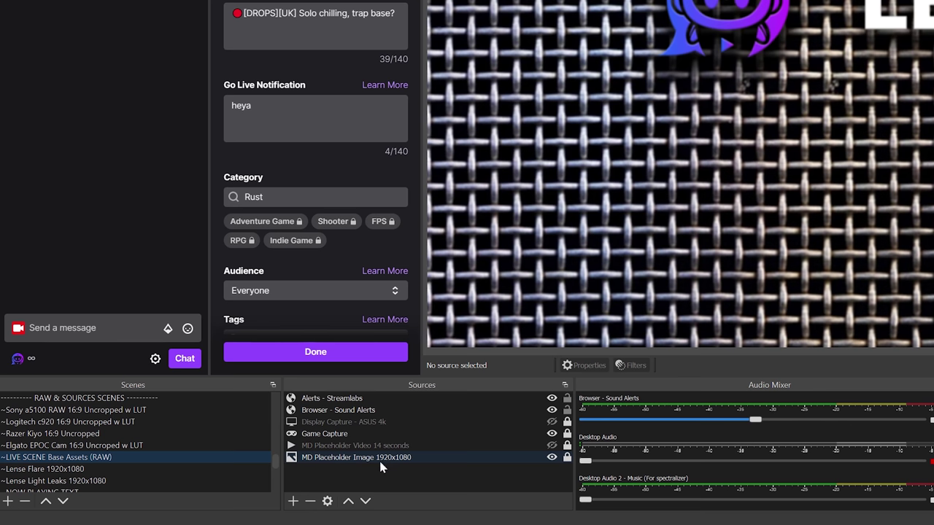
left_click(398, 458)
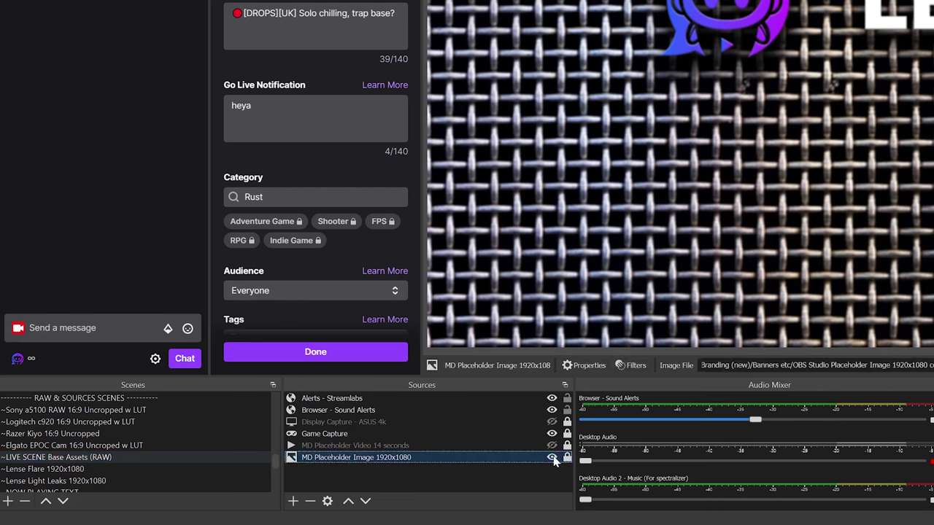
left_click(332, 433)
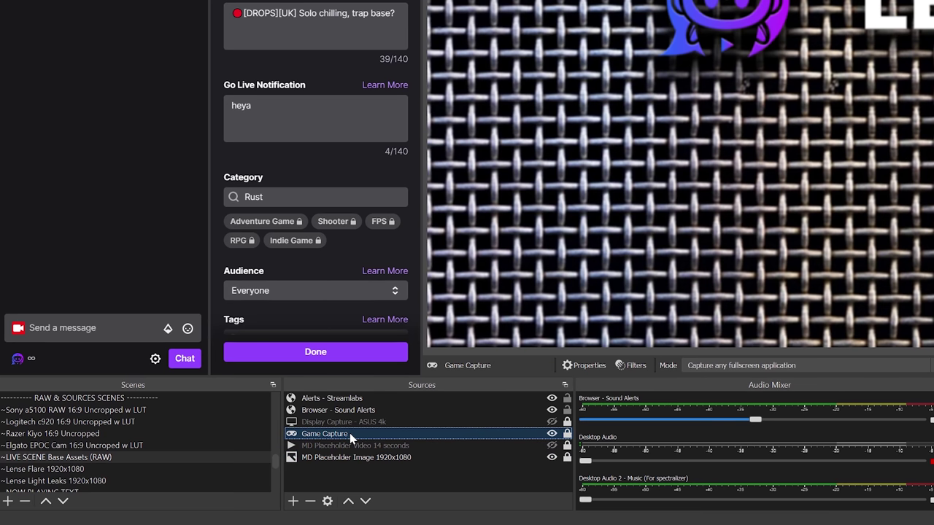
left_click(352, 422)
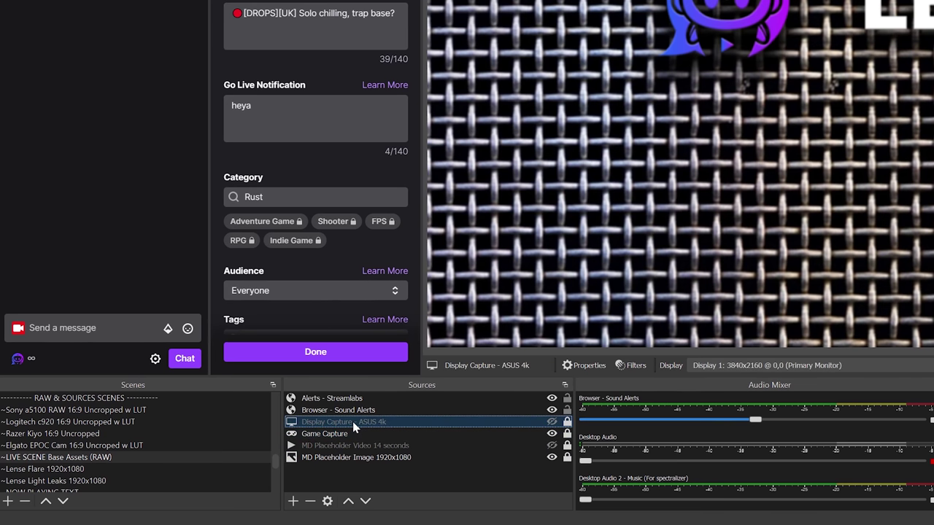
left_click(394, 457)
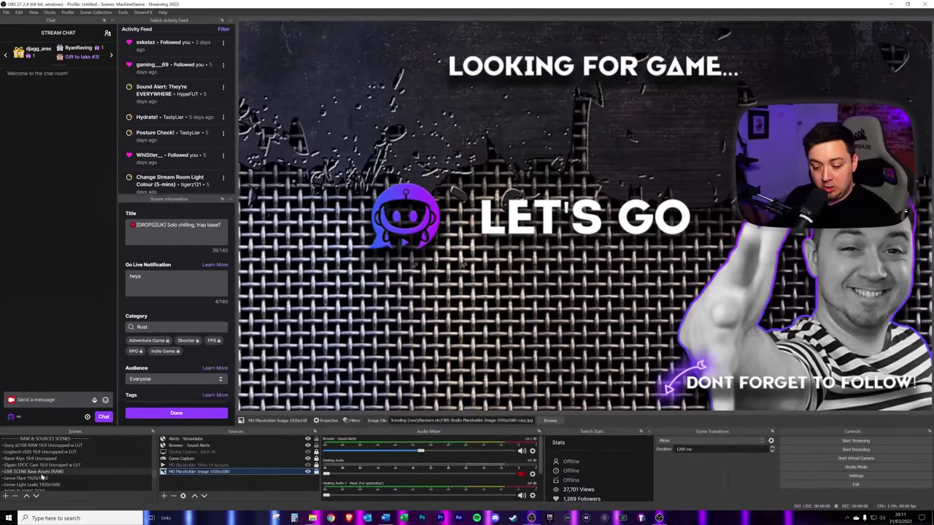
left_click(97, 458)
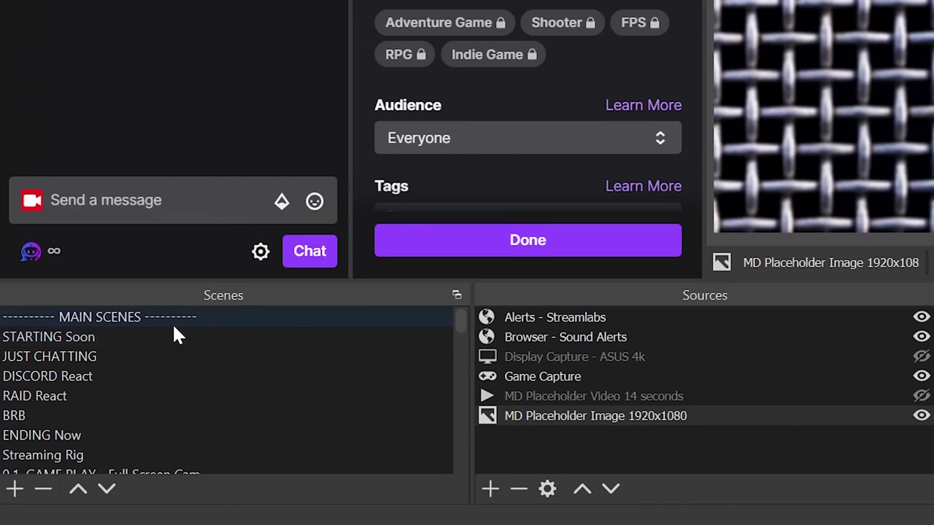
Scroll through the Scenes dock and switch to the '---------- MAIN SCENES ----------' divider scene.
scroll(233, 415, "down", 15)
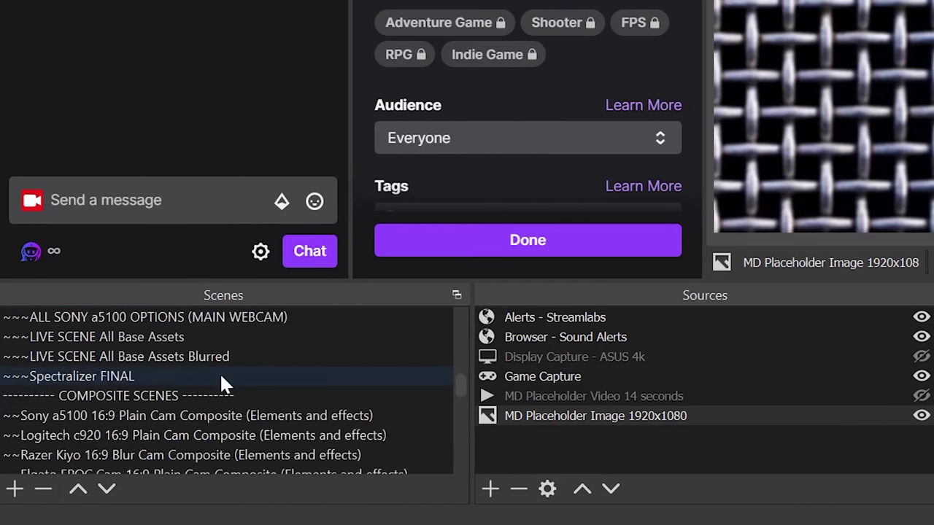
scroll(218, 376, "down", 5)
scroll(183, 419, "up", 10)
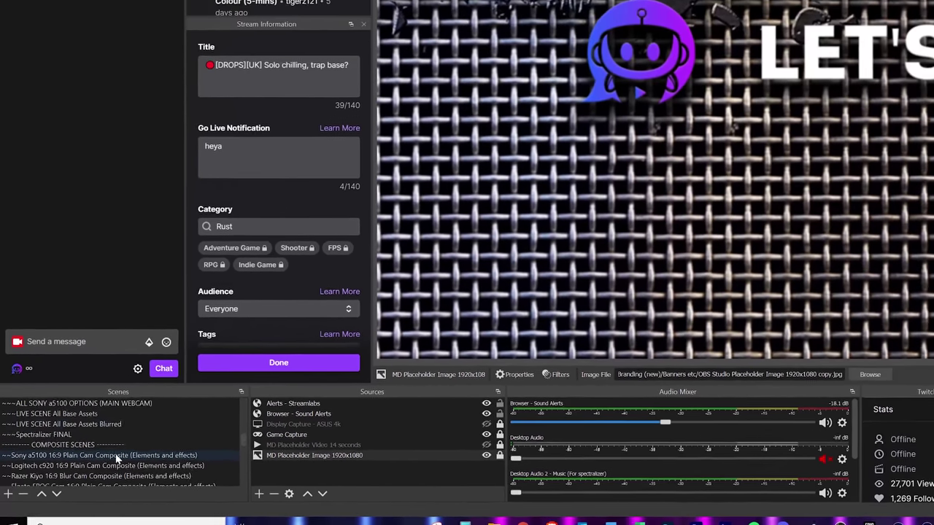
scroll(116, 458, "up", 8)
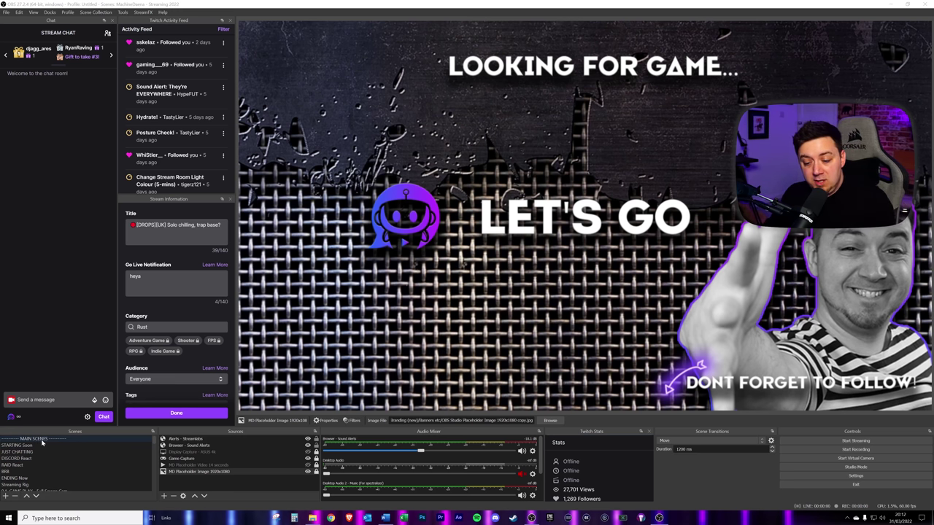
left_click(45, 440)
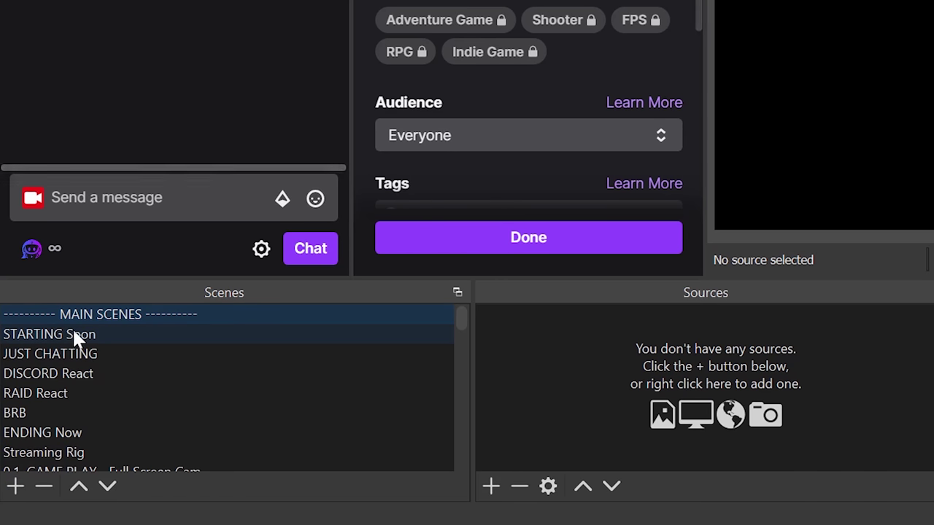
Start renaming the MAIN SCENES divider scene from its context menu.
right_click(164, 315)
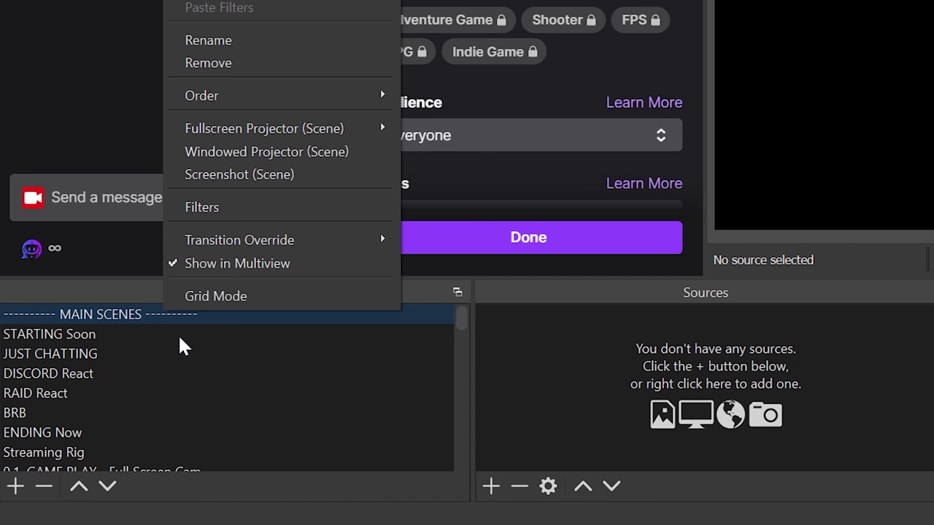
left_click(240, 44)
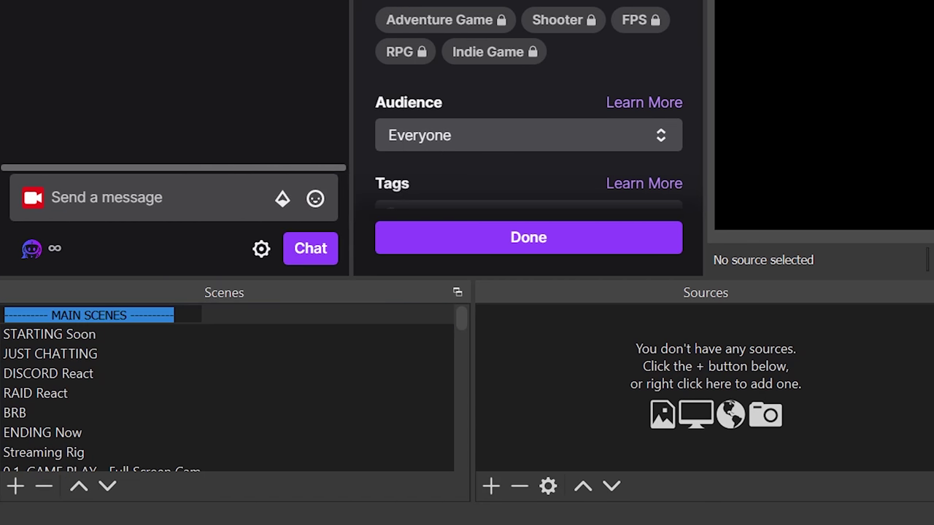
left_click(186, 316)
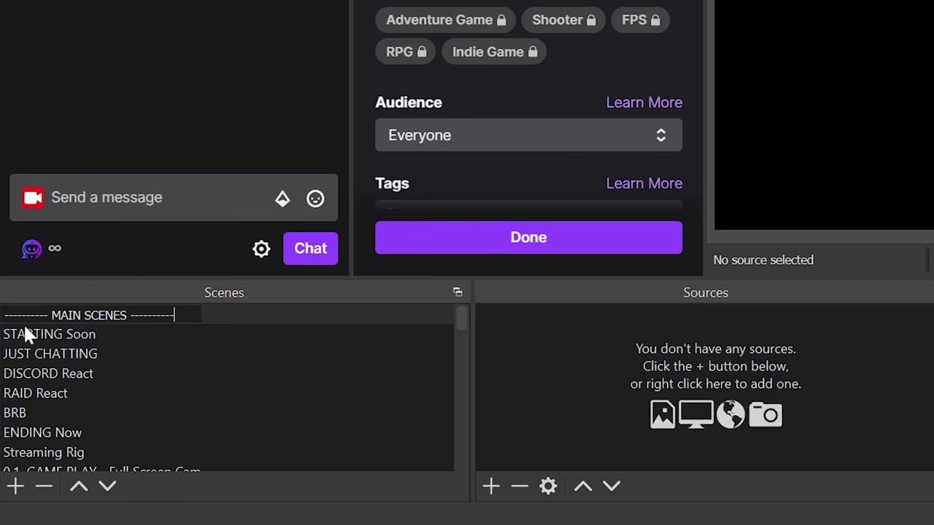
Switch through the SCENES AS FULL READY SOURCES, COMPOSITE SCENES and RAW & SOURCES SCENES dividers.
scroll(166, 345, "down", 5)
left_click(180, 354)
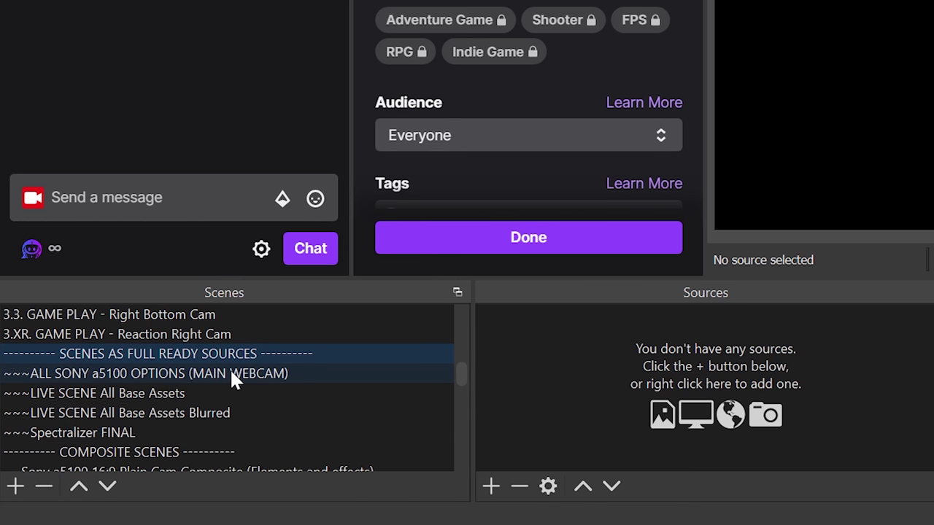
scroll(232, 377, "down", 1)
left_click(146, 393)
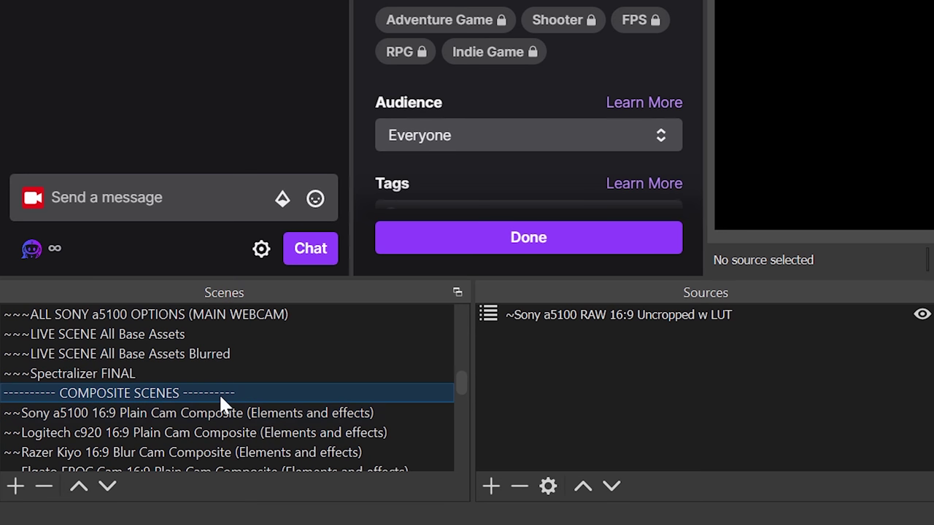
scroll(165, 354, "down", 5)
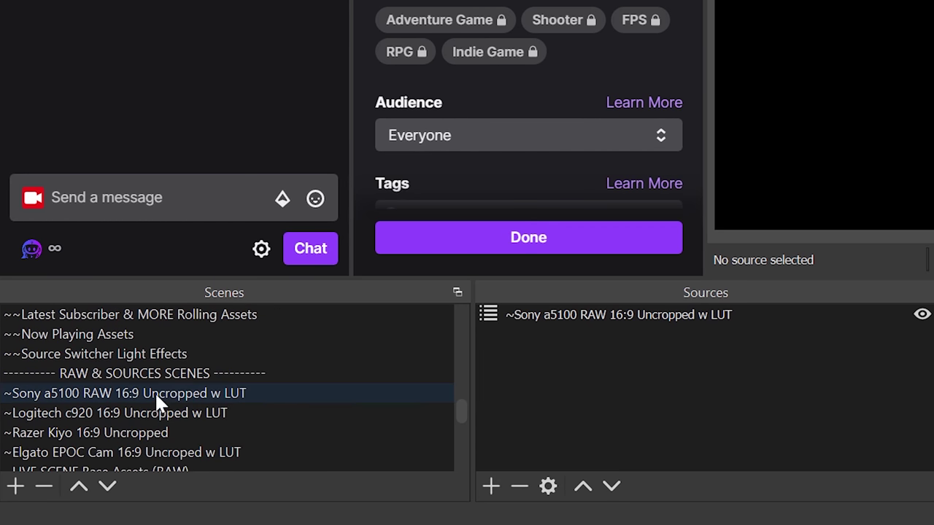
left_click(140, 373)
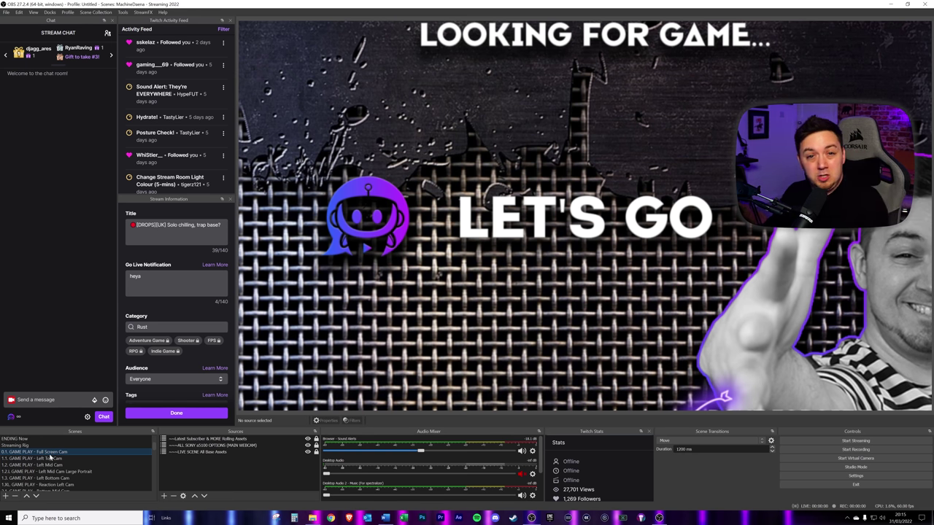
Switch between the 1.1 Left Top Cam, 3.1 Right Top Cam and 2.1 Bottom Mid Cam scenes.
left_click(50, 457)
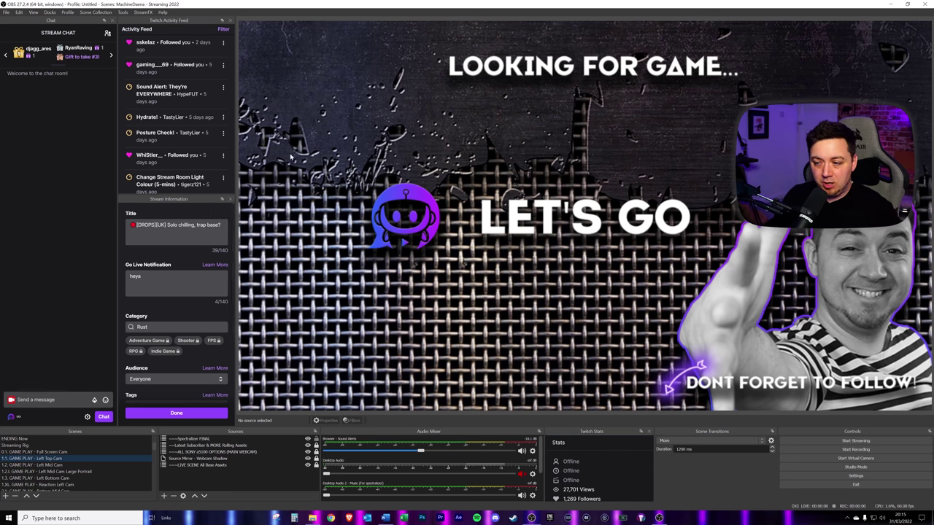
scroll(14, 460, "down", 2)
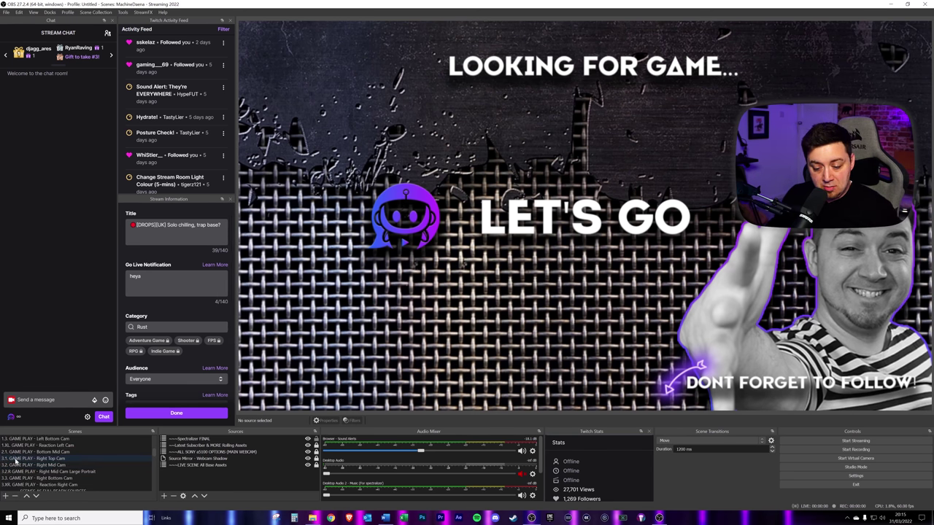
left_click(15, 458)
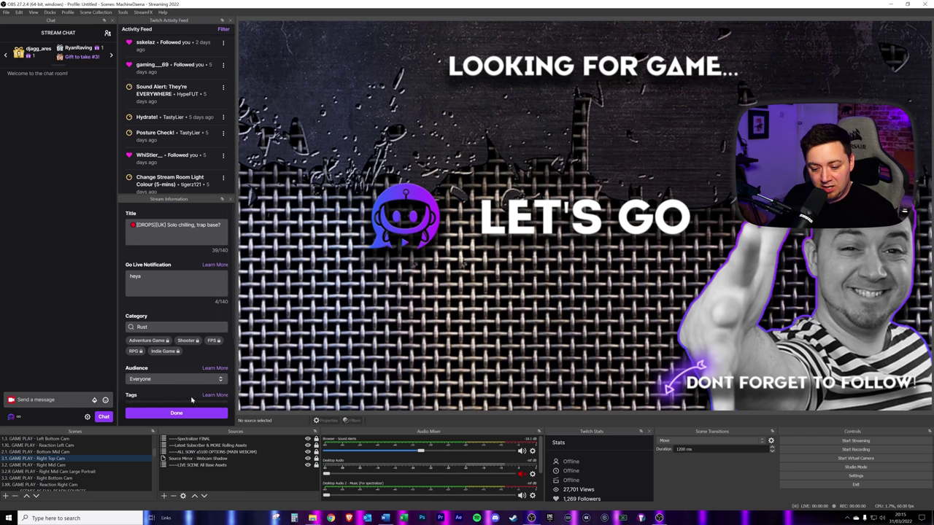
scroll(11, 467, "up", 1)
left_click(6, 472)
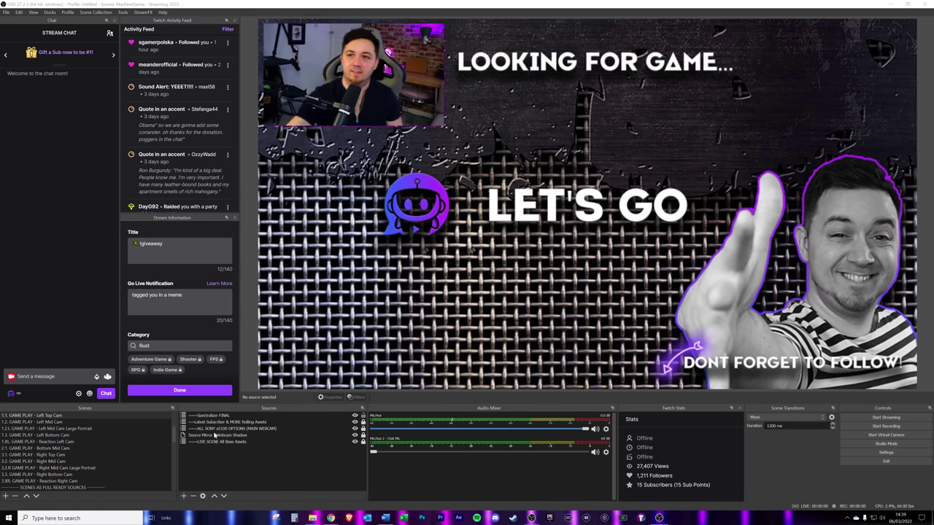
Step through the Left Mid, Left Bottom, Bottom Mid, Right Bottom, Right Mid and Right Top Cam scenes.
key("Down")
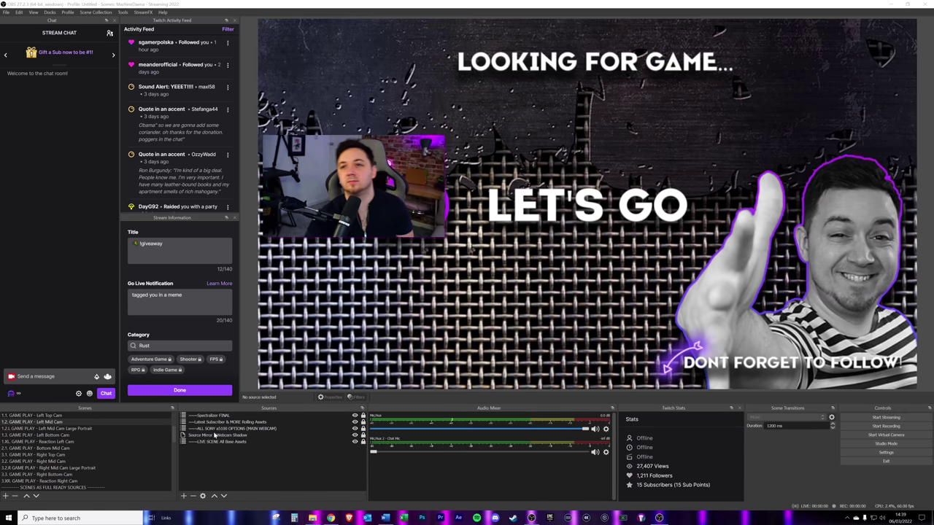
key("Down")
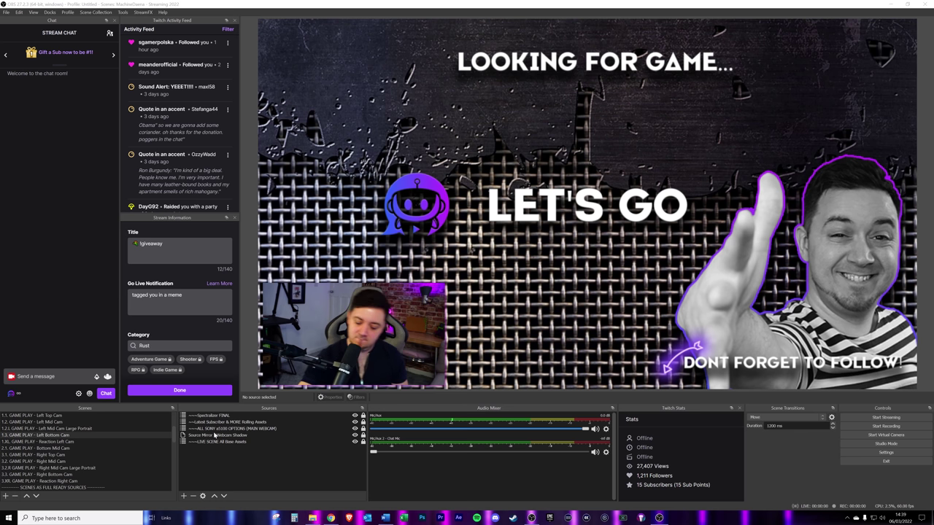
key("Down")
key("Down")
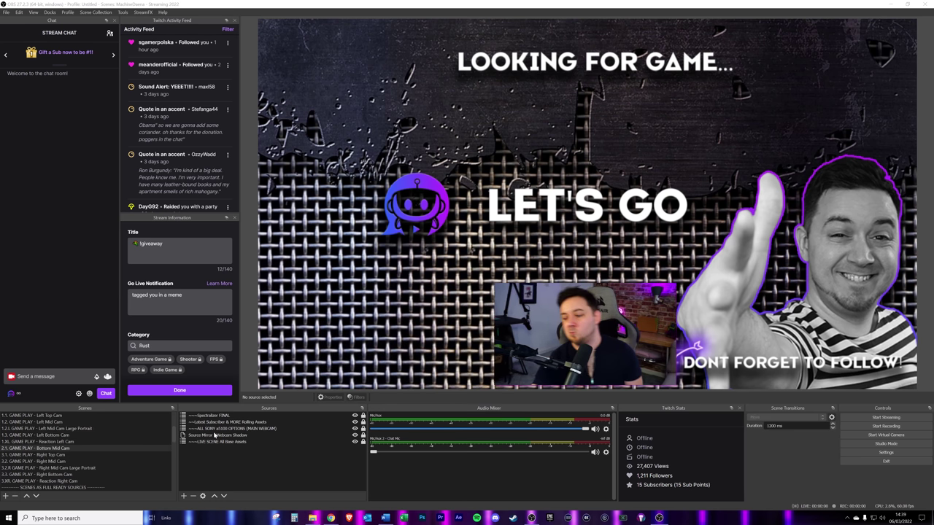
key("Down")
key("Down")
key("Down")
key("Down")
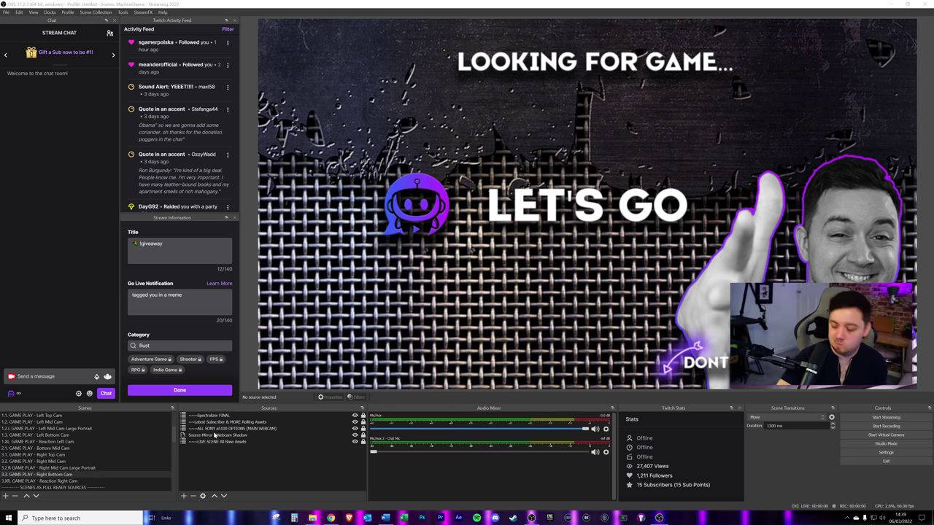
key("Up")
key("Up")
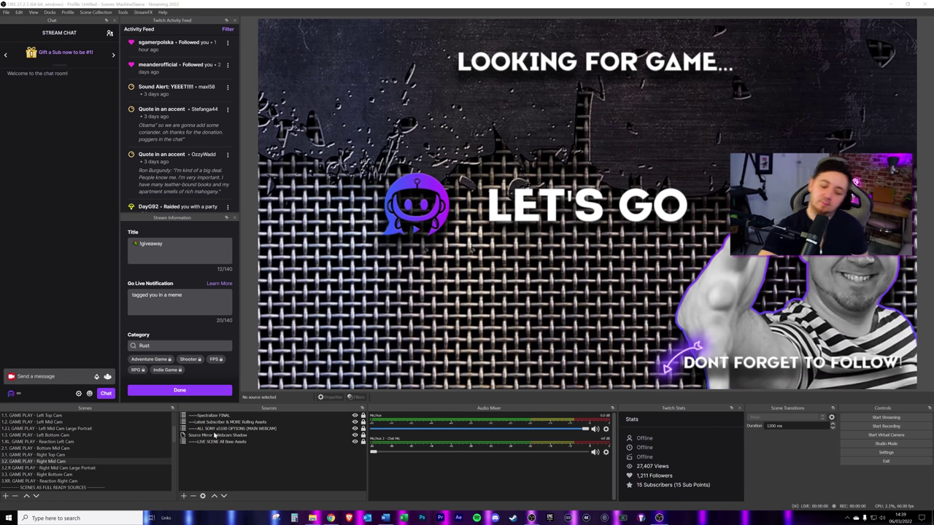
key("Up")
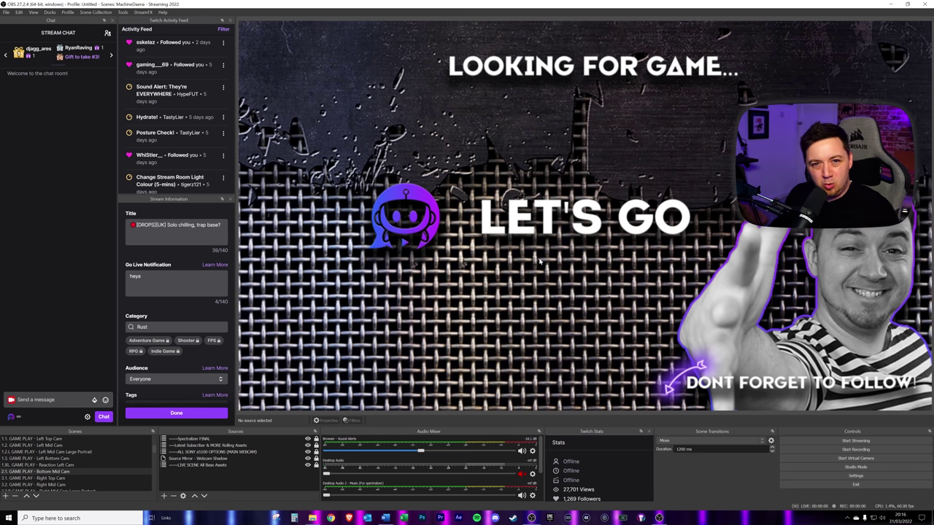
left_click(194, 465)
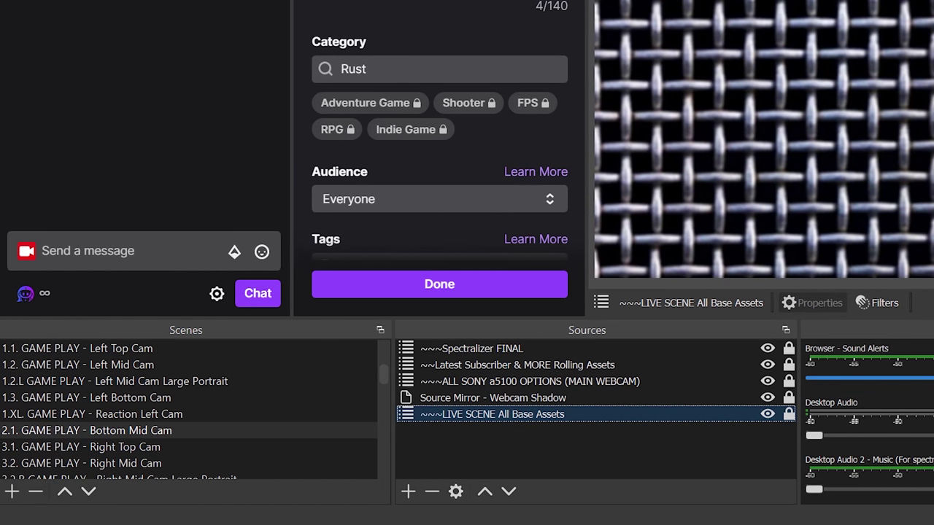
left_click(788, 413)
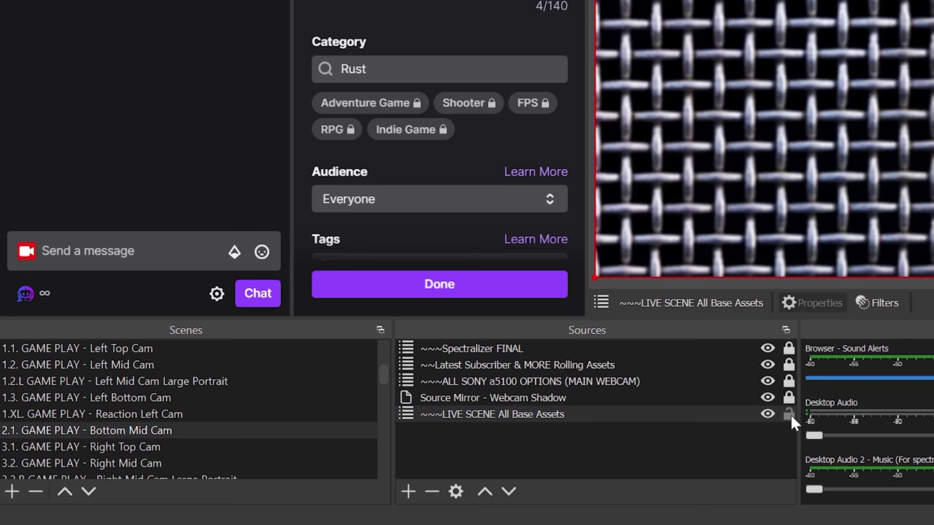
left_click(789, 414)
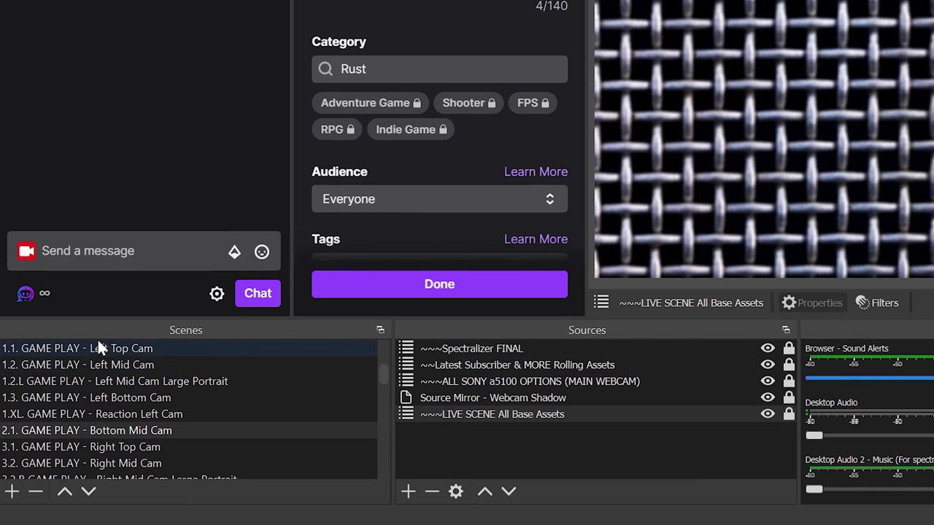
scroll(97, 339, "up", 3)
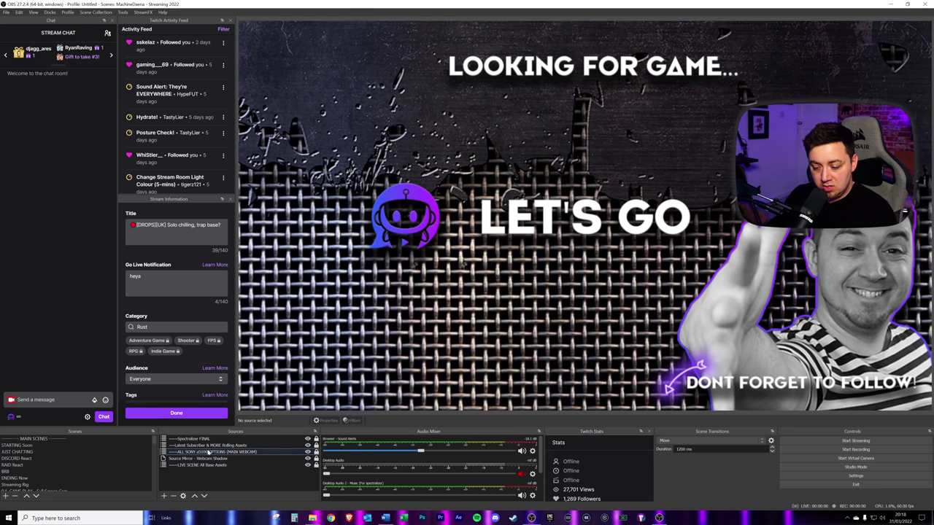
Open Edit Transform for the ALL SONY a5100 OPTIONS webcam (position 695, 770, size 530 × 298).
left_click(309, 452)
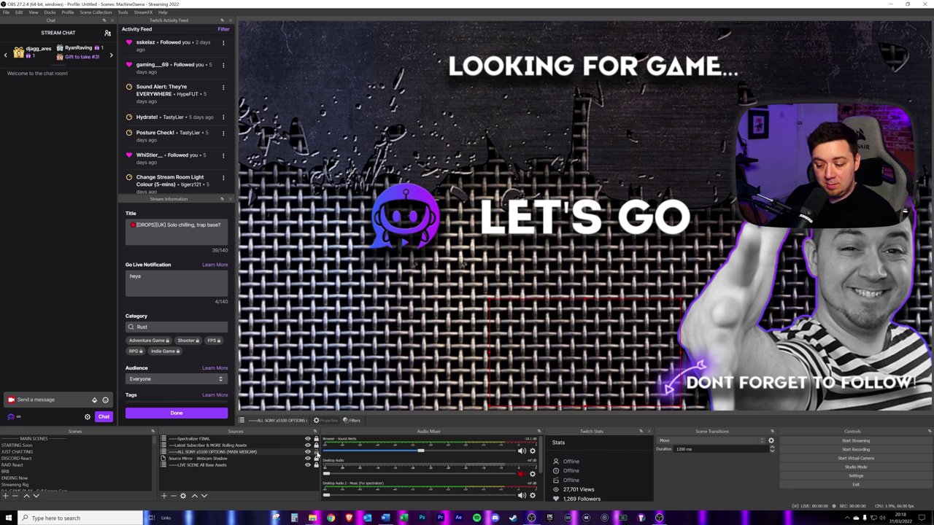
left_click(316, 453)
right_click(351, 392)
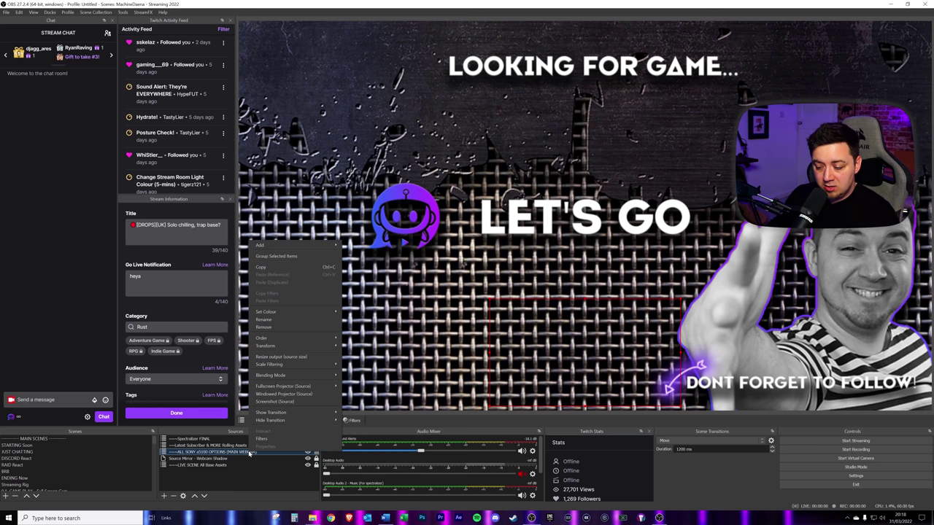
right_click(571, 344)
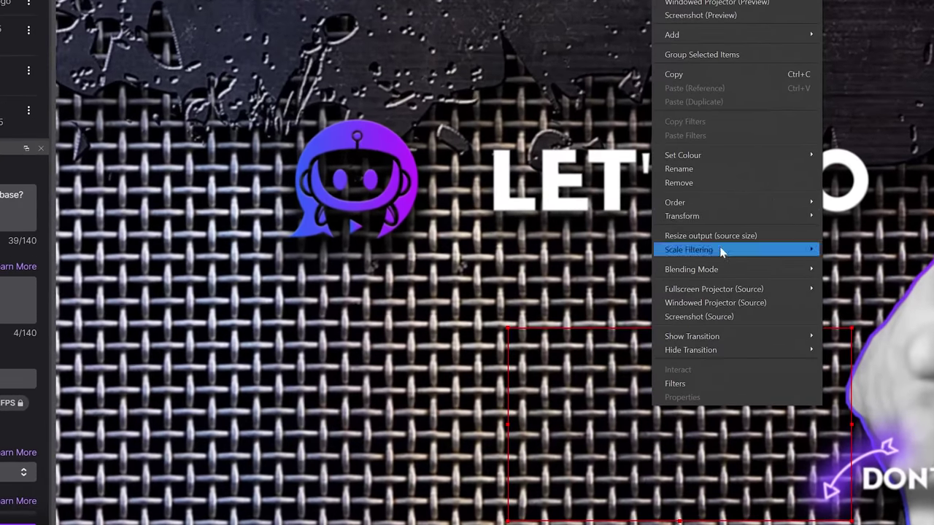
mouse_move(601, 238)
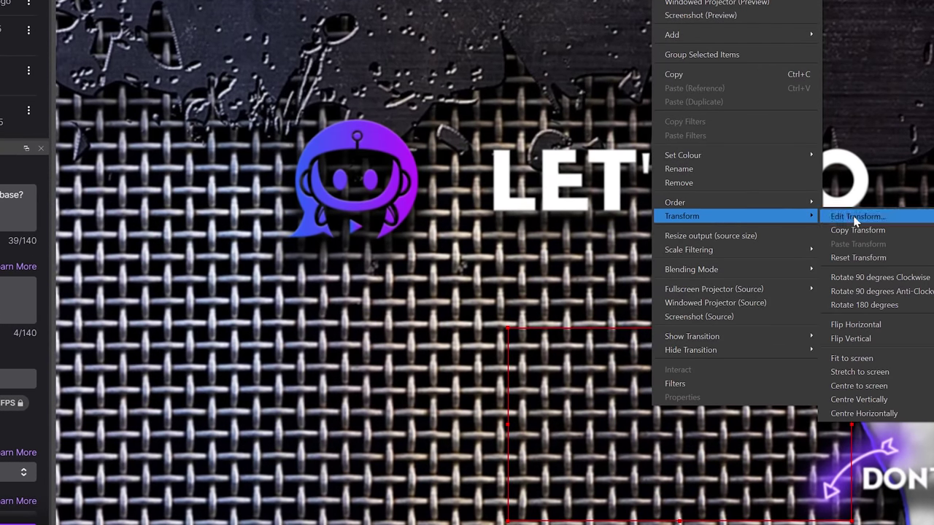
left_click(855, 217)
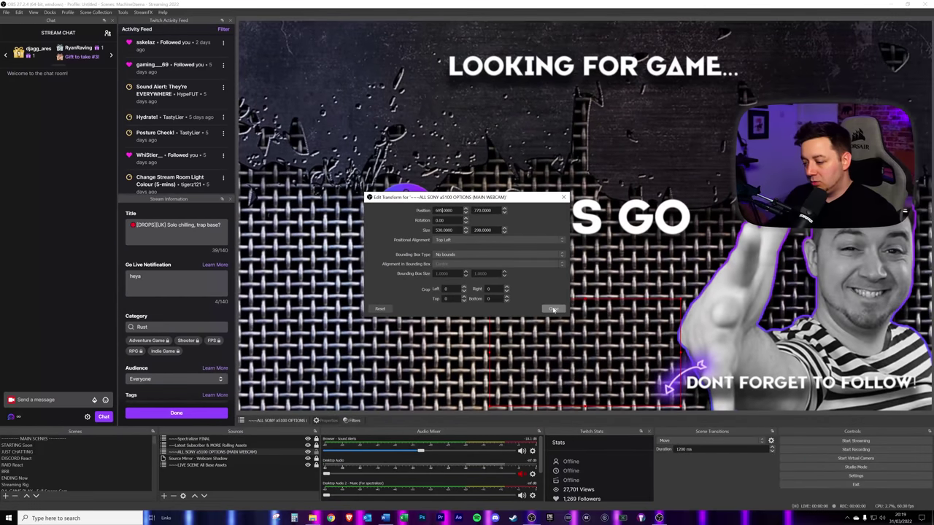
Close the transform dialog, switch to scene 1.1. GAME PLAY - Left Top Cam and select its webcam.
left_click(553, 309)
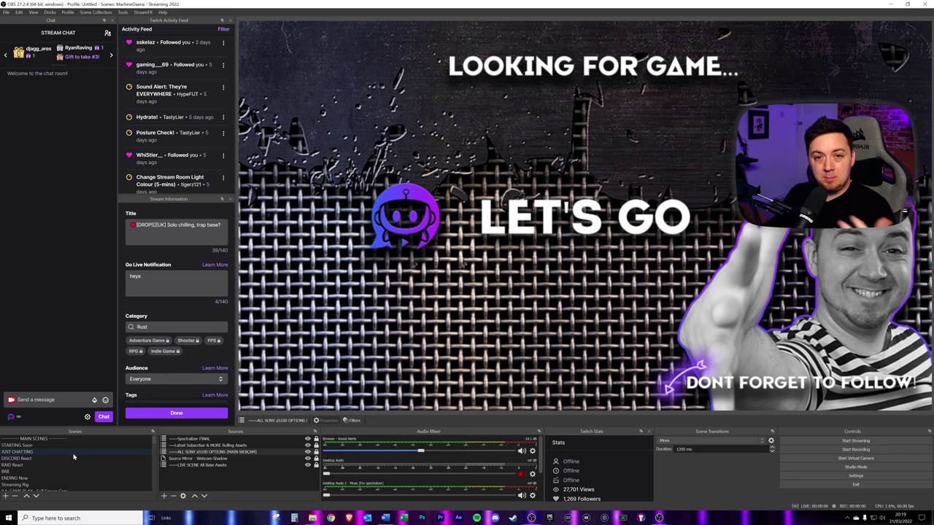
scroll(72, 456, "down", 1)
left_click(33, 477)
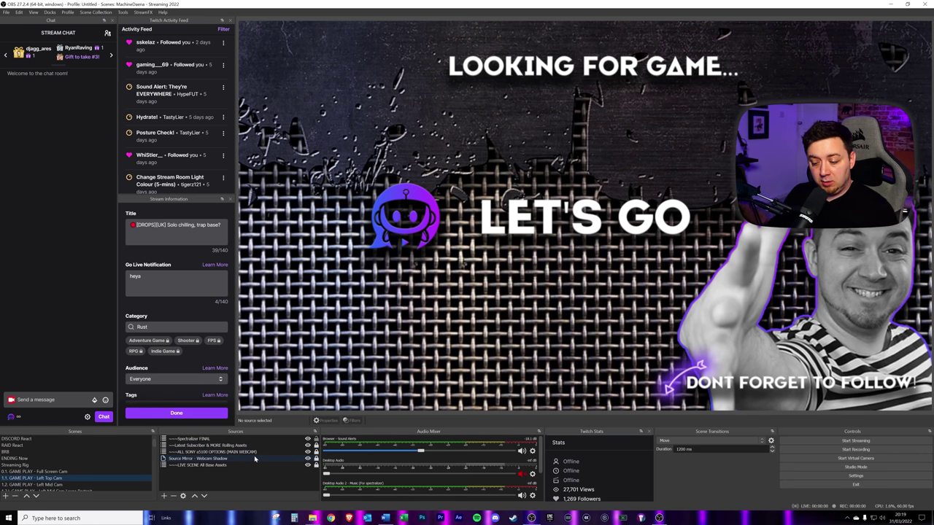
left_click(339, 68)
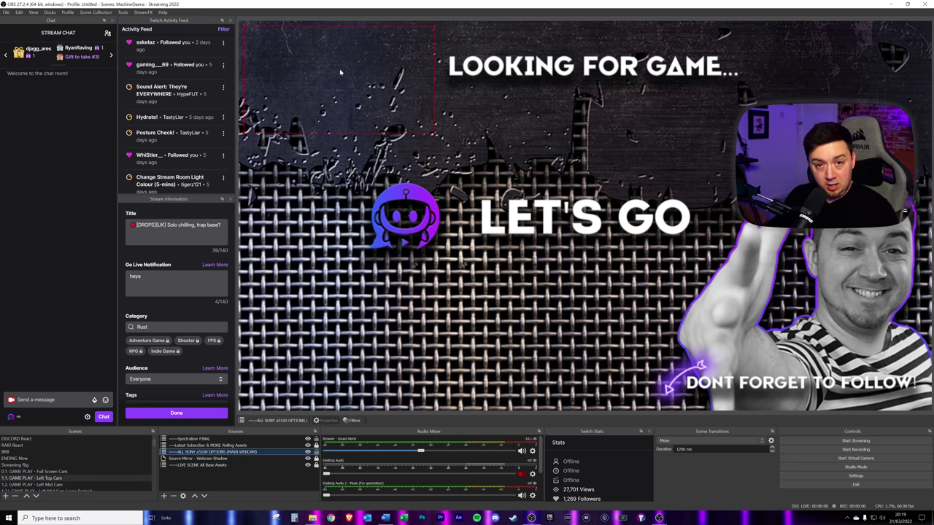
Check the webcam's Edit Transform position of 14, 14, then close the dialog.
right_click(250, 455)
mouse_move(320, 346)
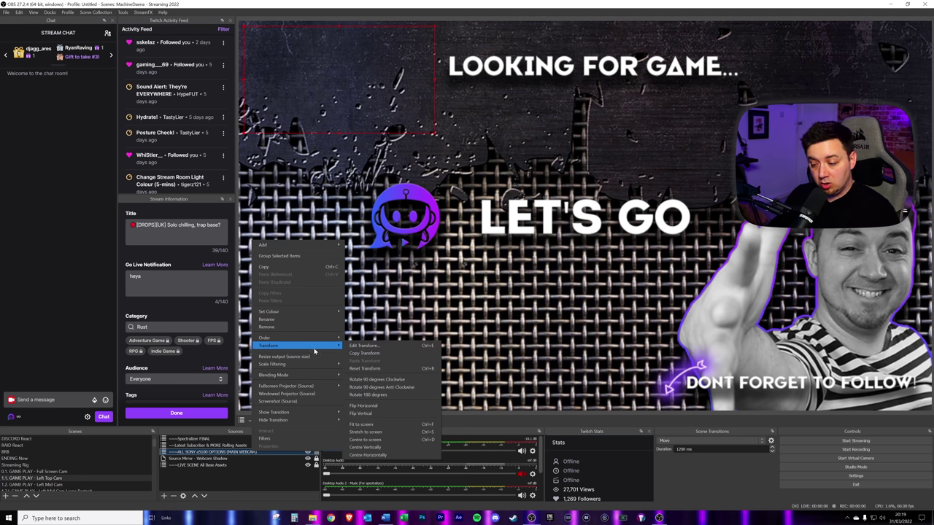
left_click(359, 346)
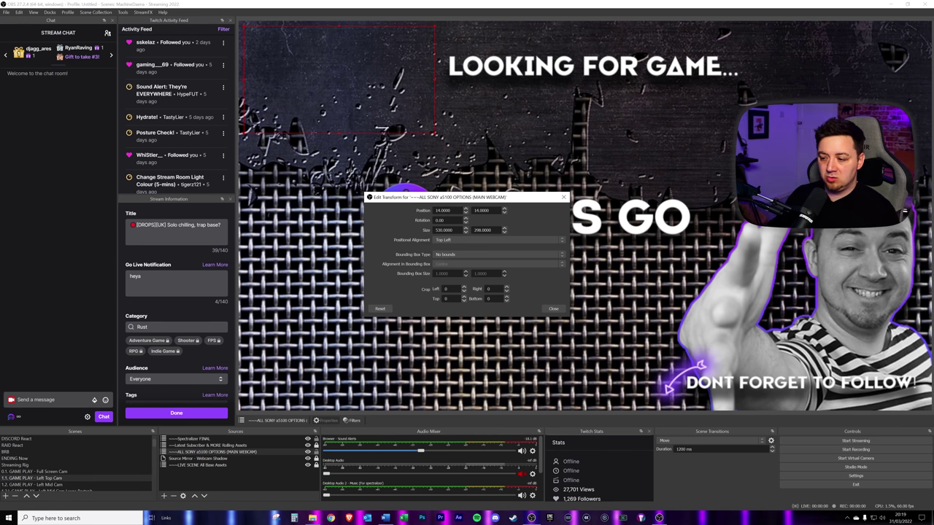
key("Escape")
scroll(48, 465, "down", 1)
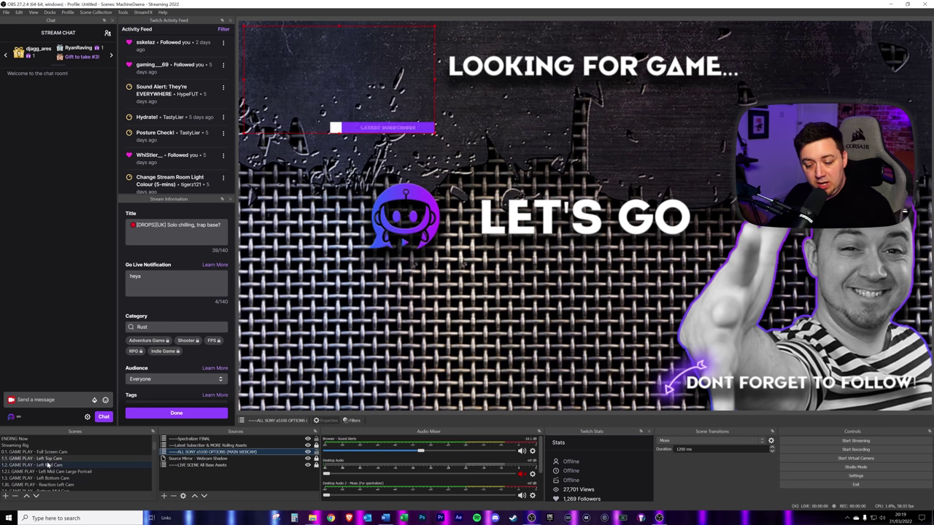
scroll(48, 465, "down", 1)
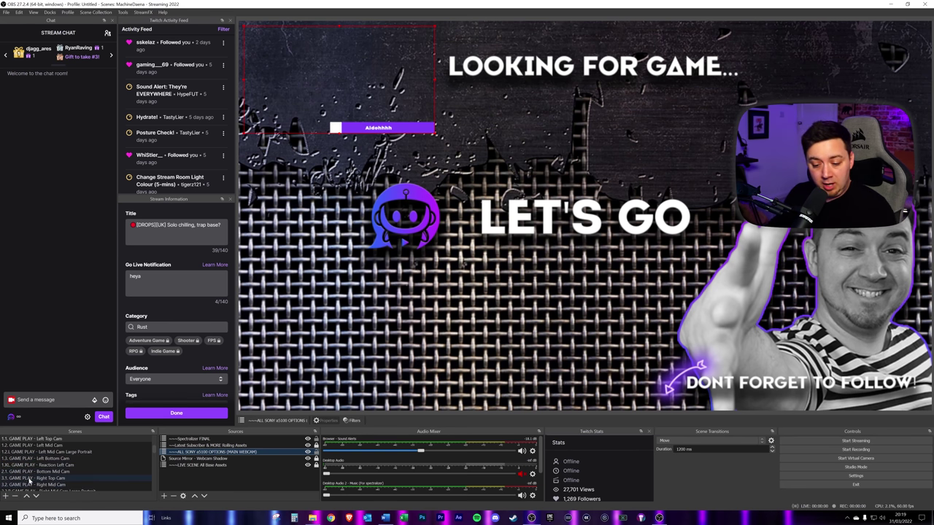
In scene 3.1. GAME PLAY - Right Top Cam, set the webcam's transform position to 1376, 14.
left_click(21, 478)
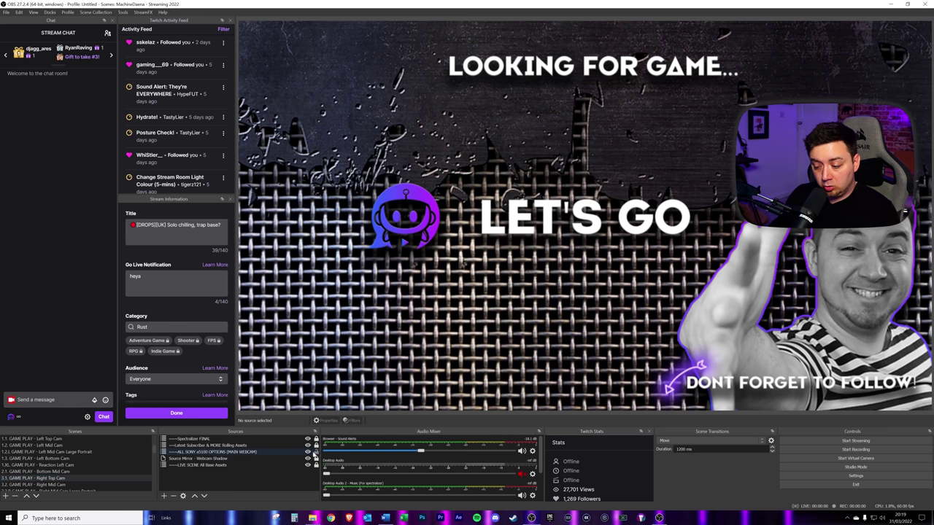
left_click(296, 456)
right_click(840, 78)
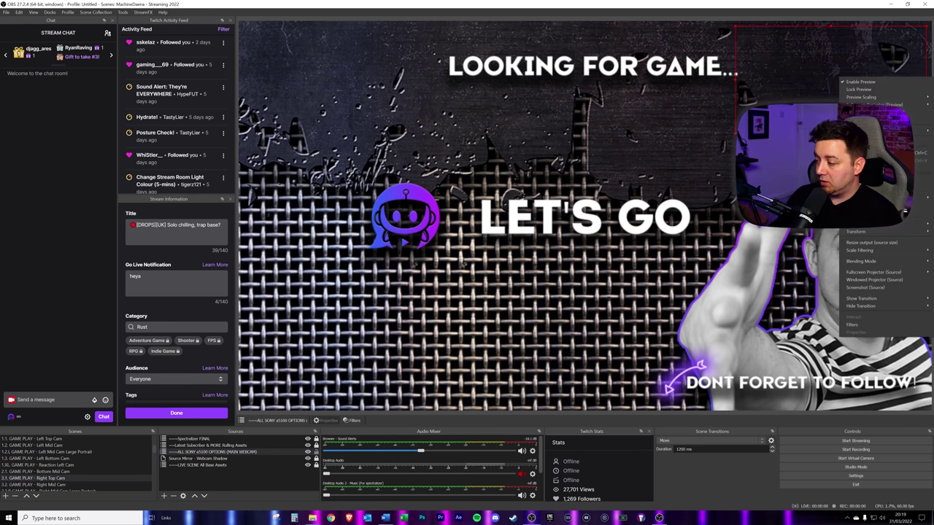
mouse_move(869, 233)
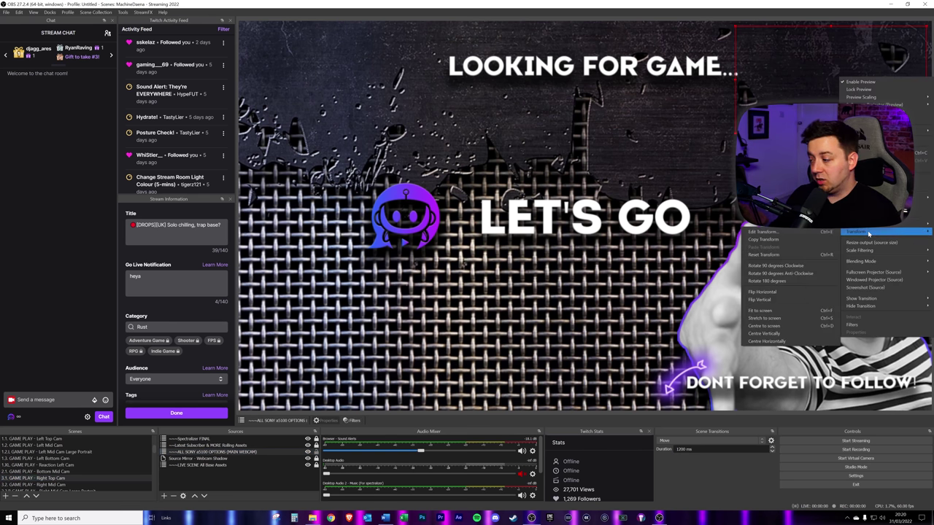
left_click(780, 234)
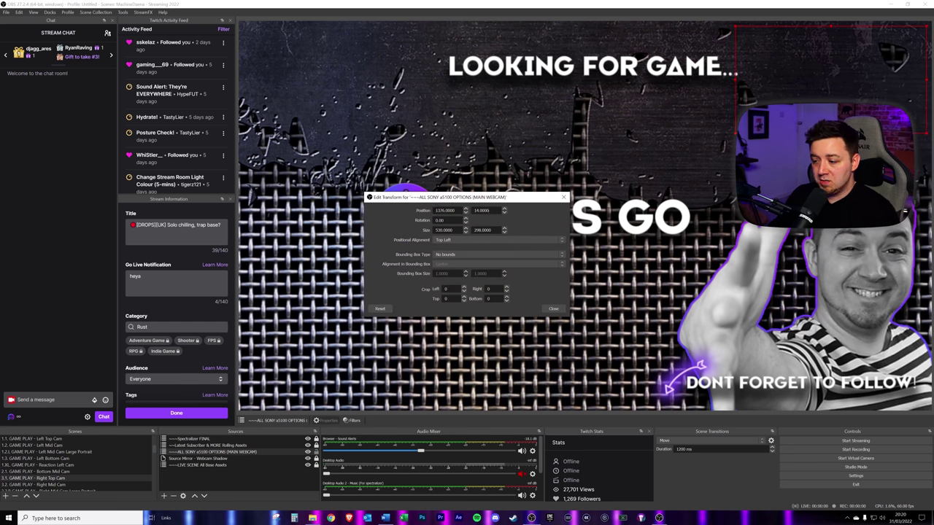
key("Tab")
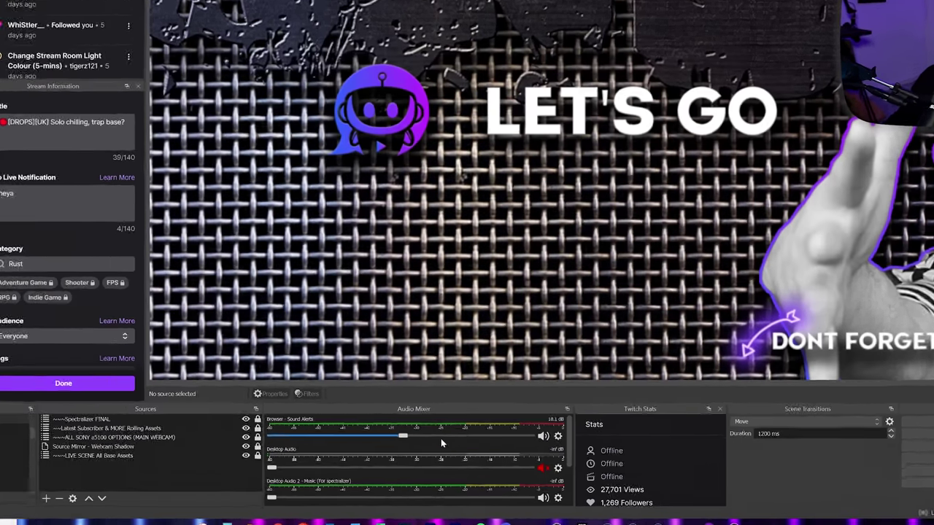
Unhide all audio sources in the Audio Mixer and scroll down to the webcam and mirror tracks.
right_click(446, 469)
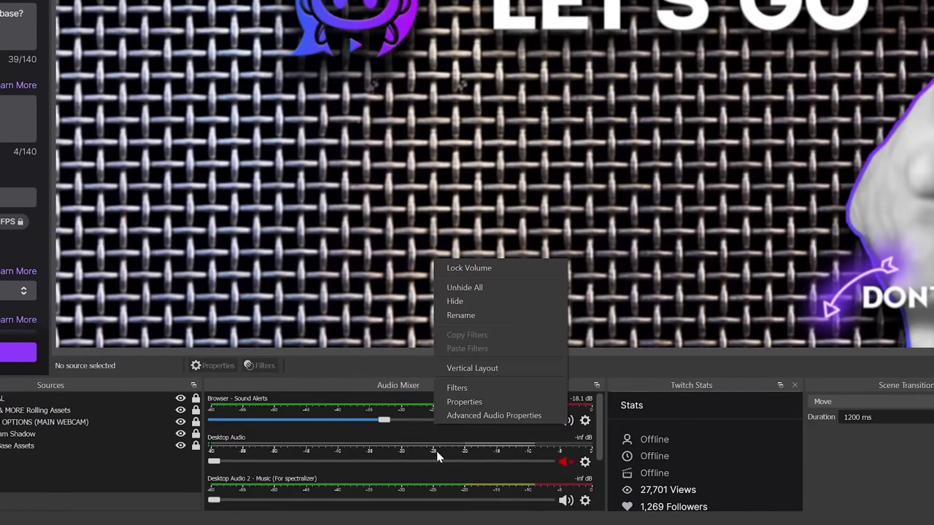
left_click(484, 291)
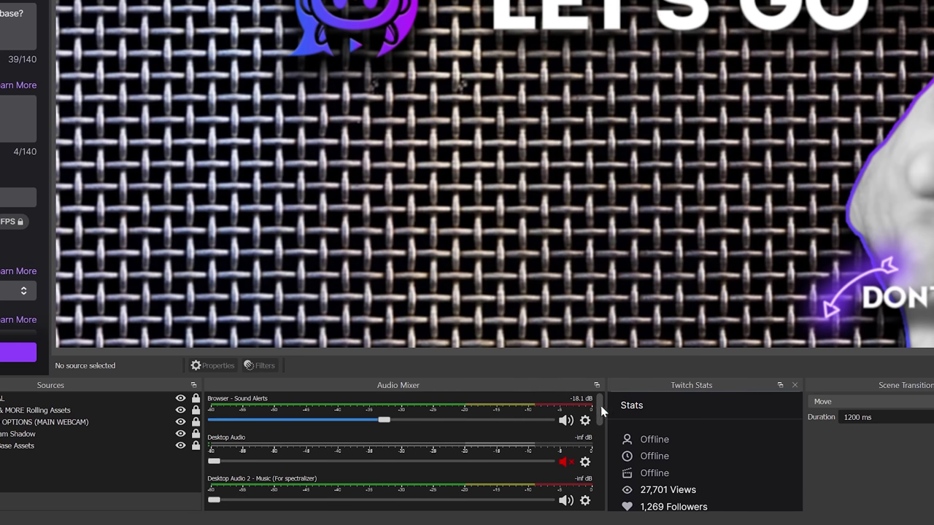
left_click_drag(605, 412, 610, 510)
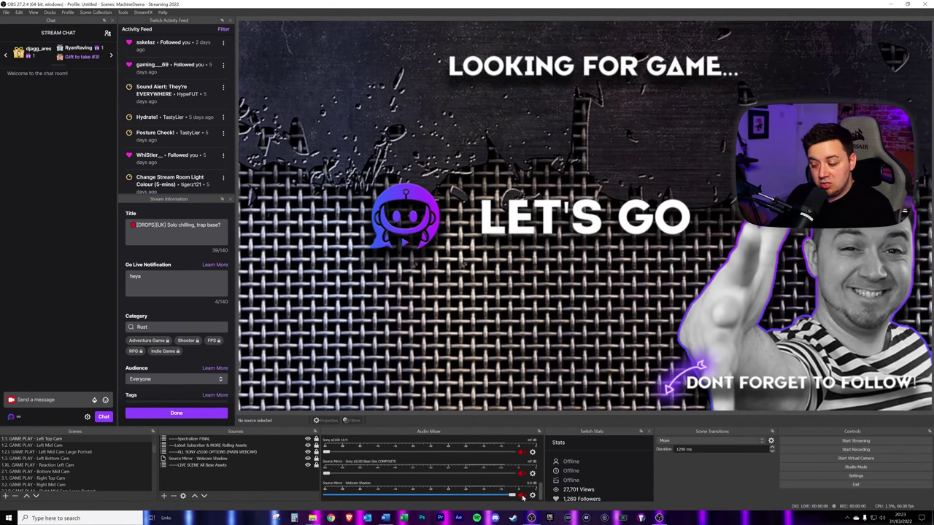
Hide the Webcam Shadow and Source Mirror entries from the audio mixer.
left_click(532, 495)
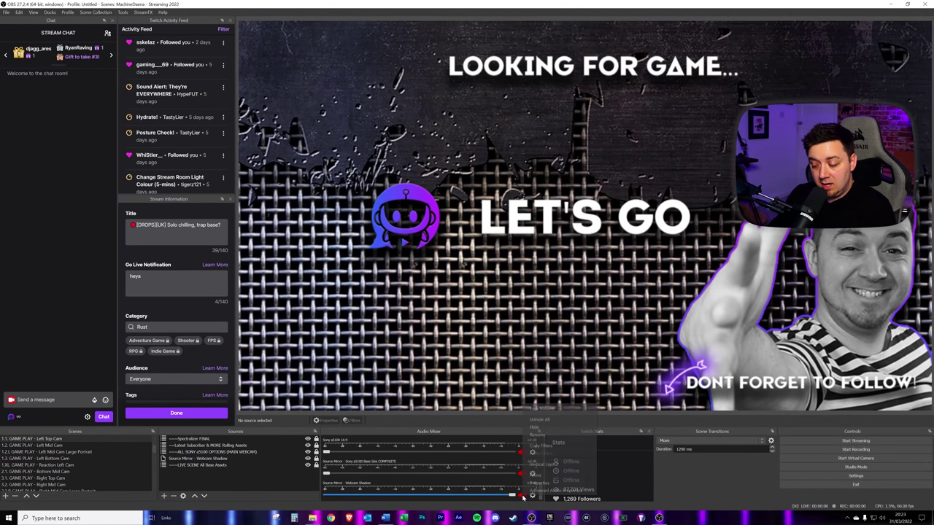
left_click(535, 432)
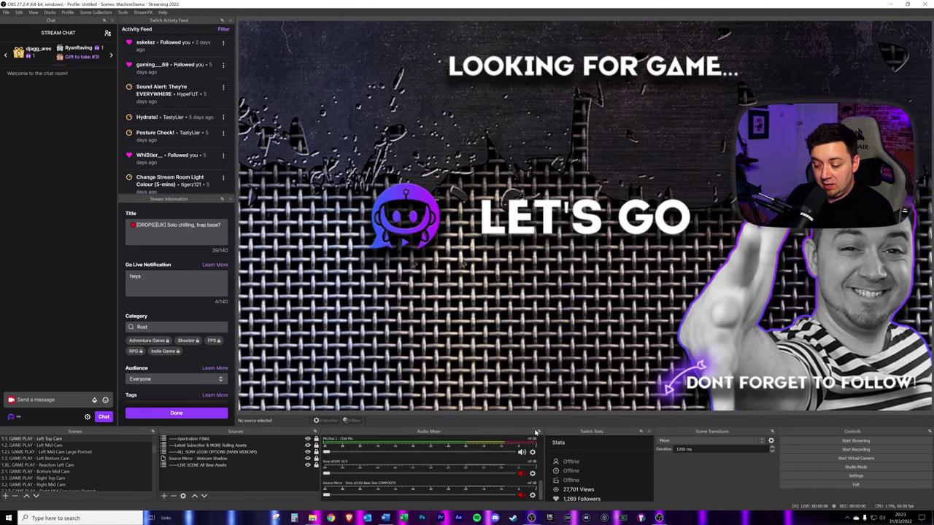
left_click(532, 495)
left_click(549, 431)
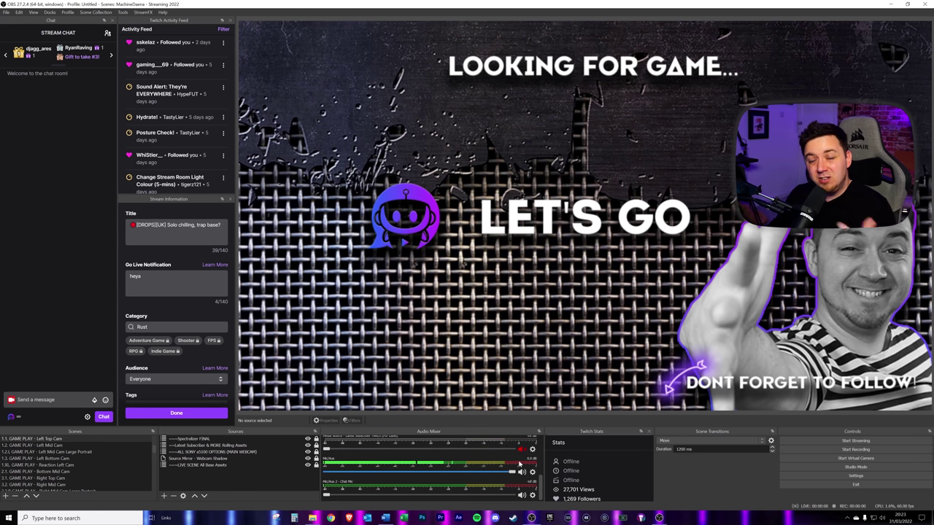